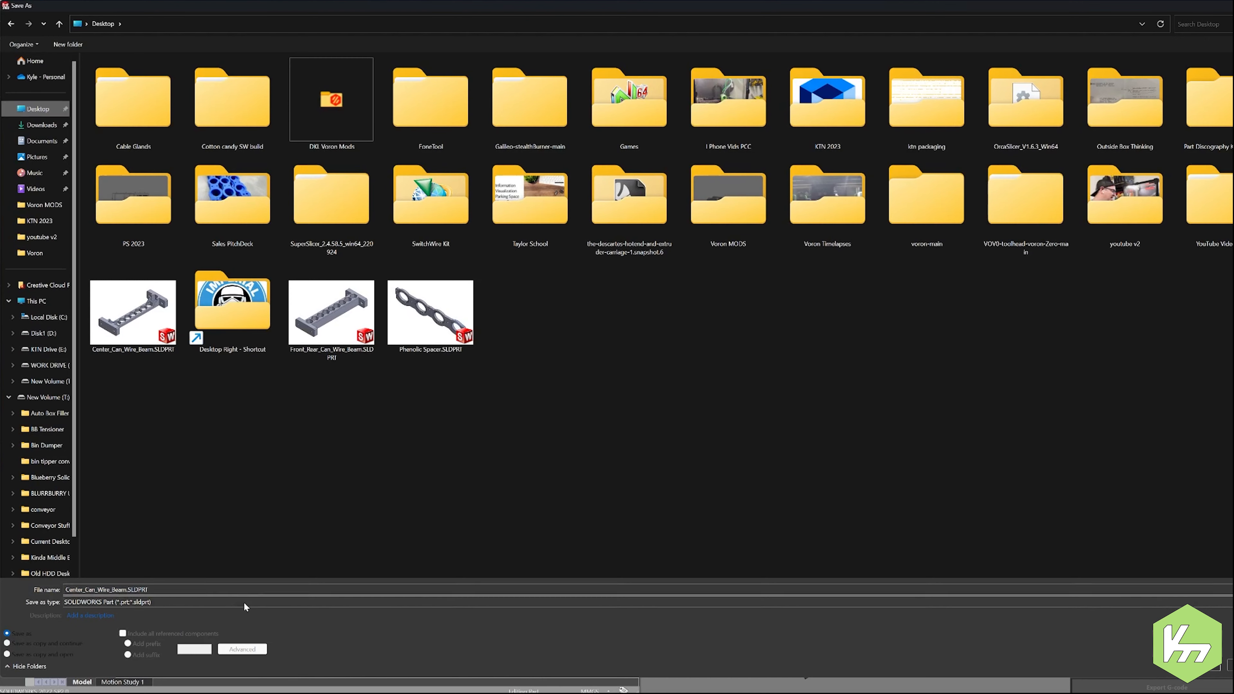
Save the part to the Desktop as Center_Can_Wire_Beam.STEP in STEP AP214 format
left_click(223, 602)
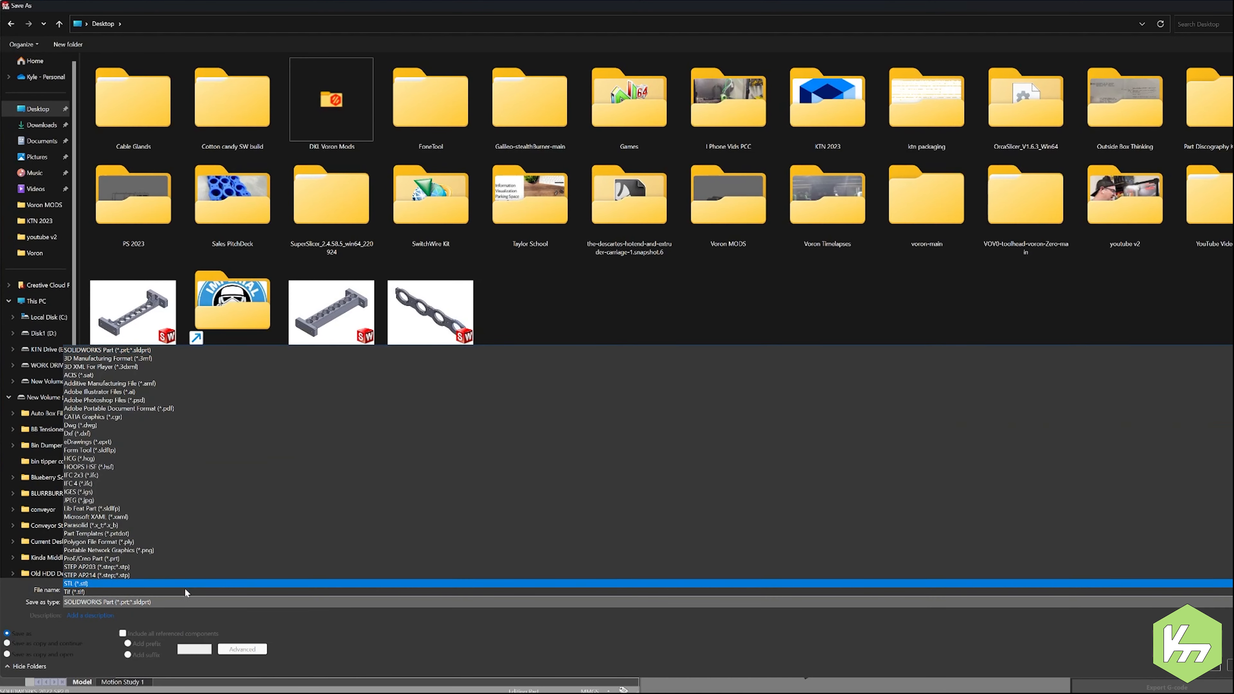
scroll(187, 569, "down", 1)
left_click(124, 559)
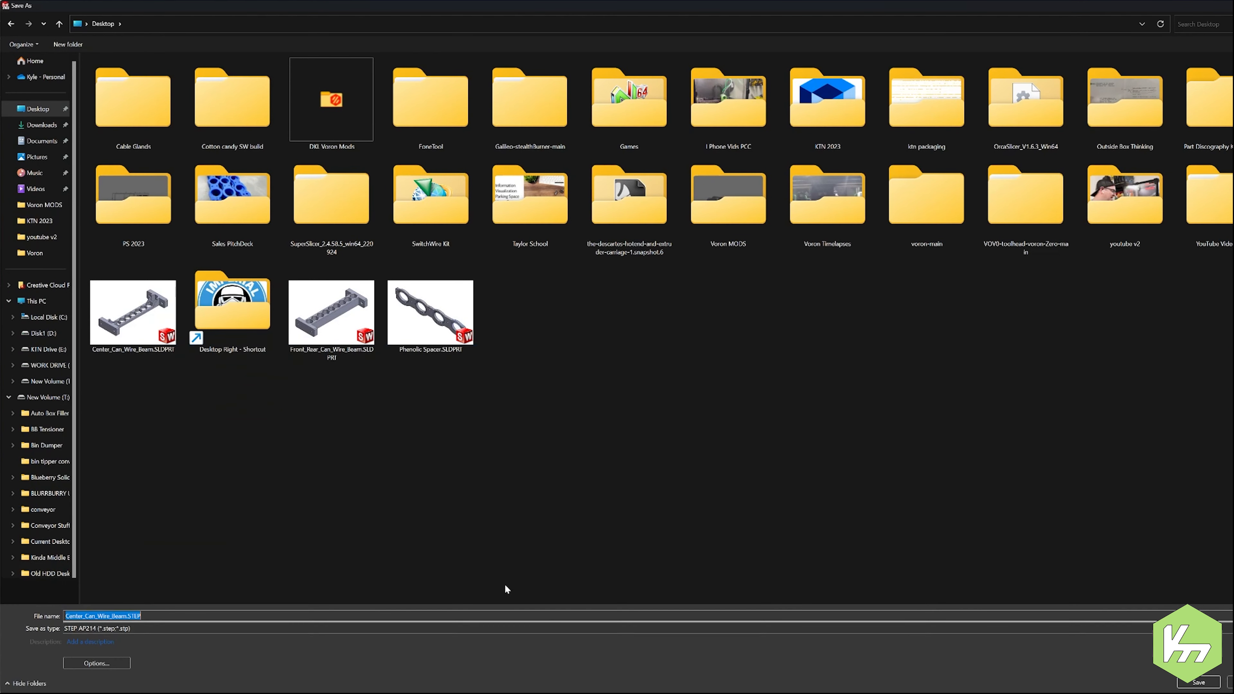
left_click(1198, 682)
left_click(669, 356)
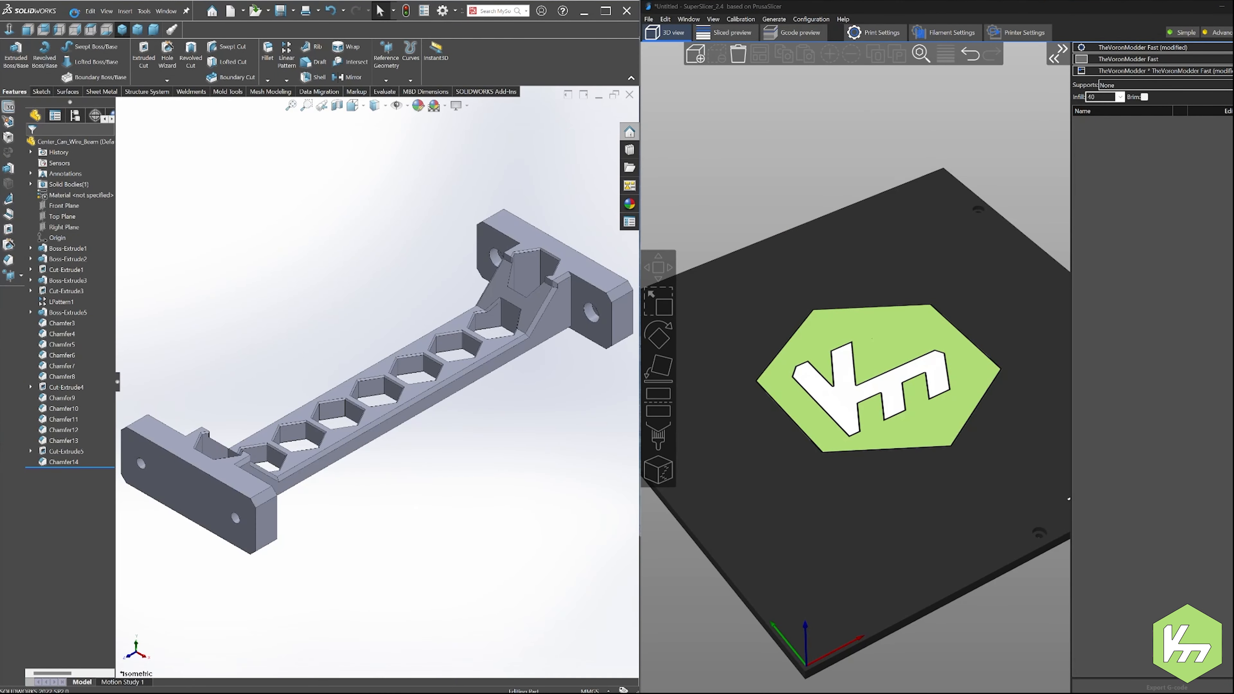
Save the part as Center_Can_Wire_Beam.STL, accepting binary output in millimetres with custom resolution and replacing the existing file
left_click(76, 11)
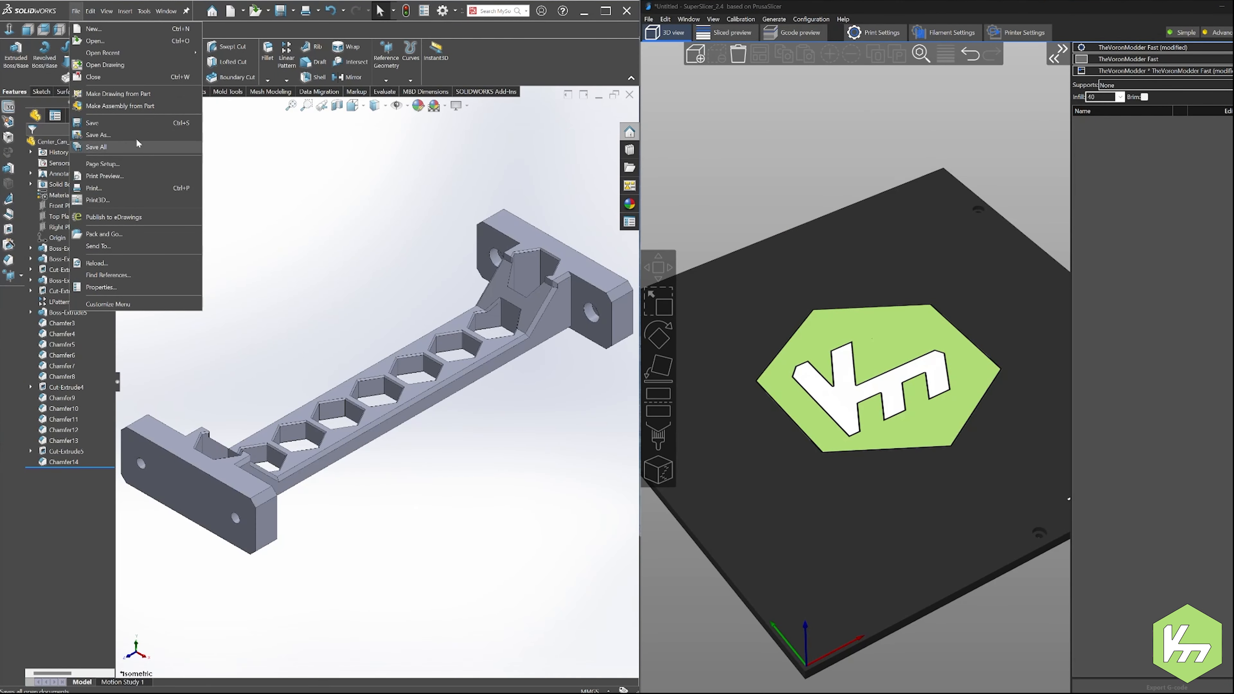
left_click(95, 135)
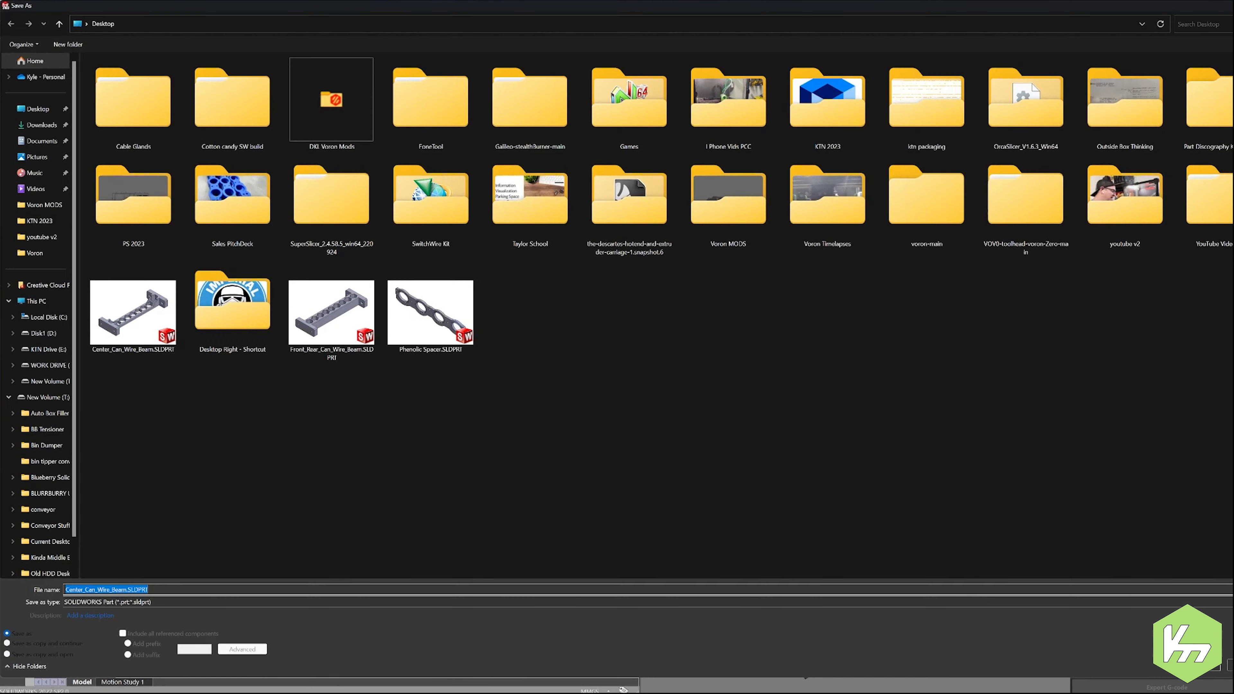
left_click(187, 604)
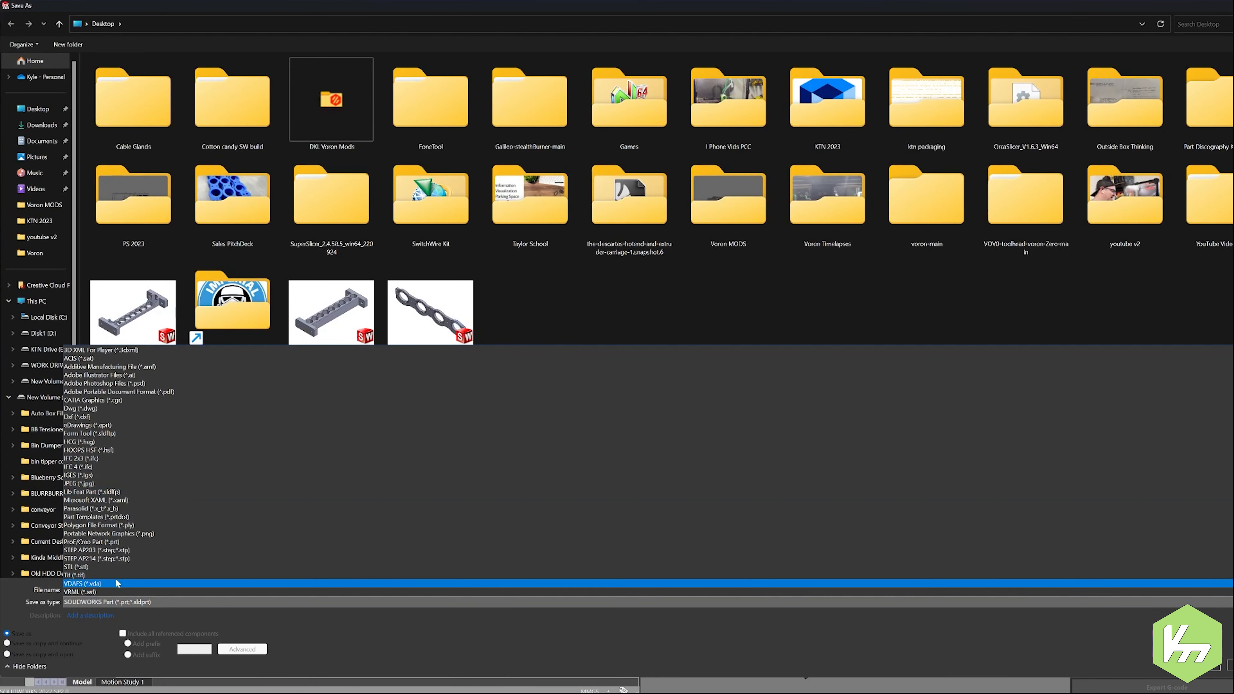
left_click(99, 566)
left_click(111, 666)
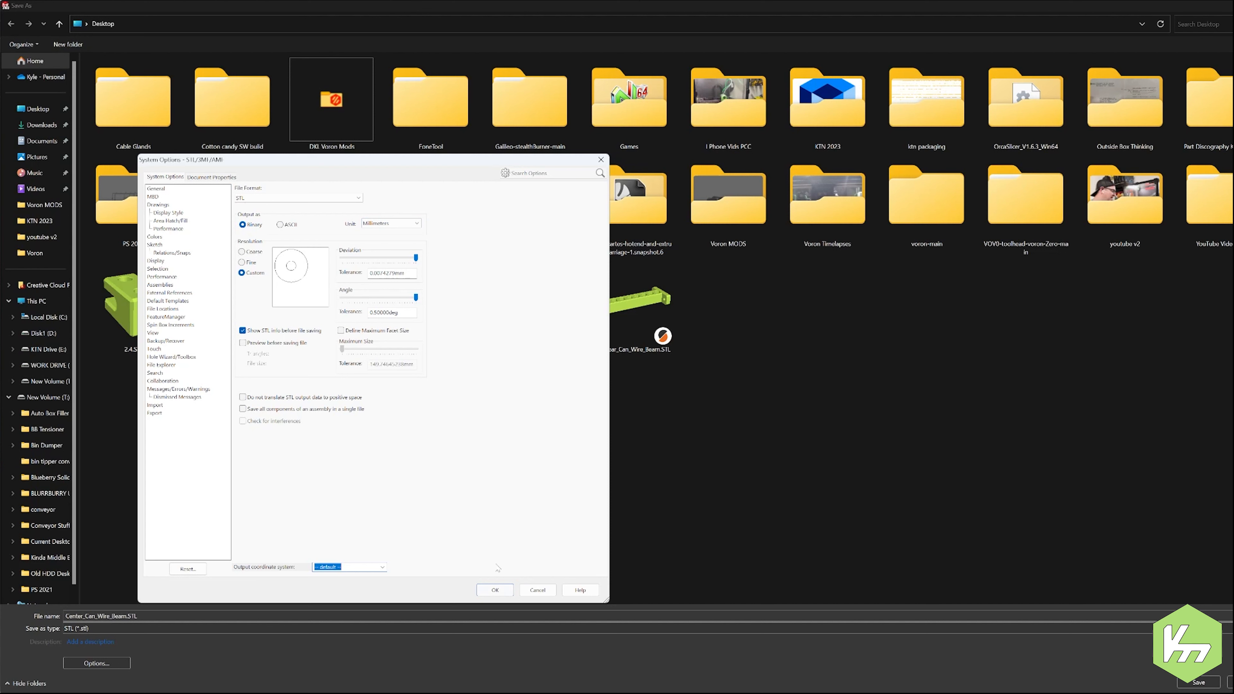
left_click(495, 590)
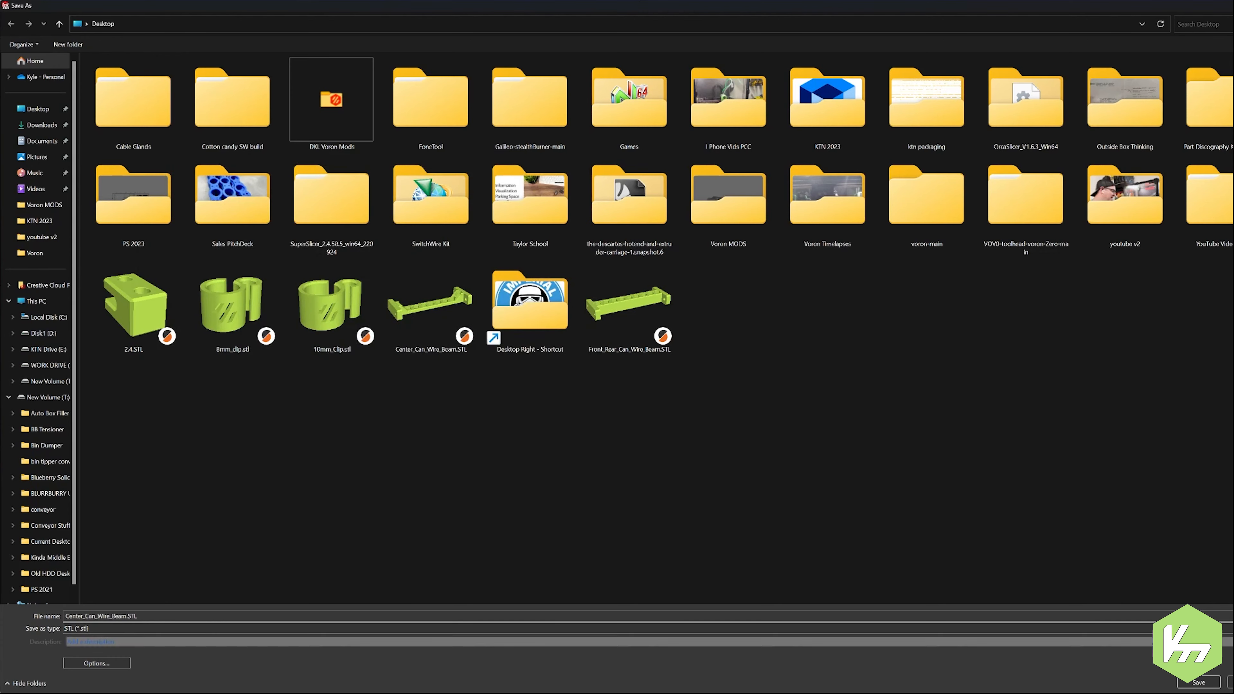
key("Return")
left_click(668, 357)
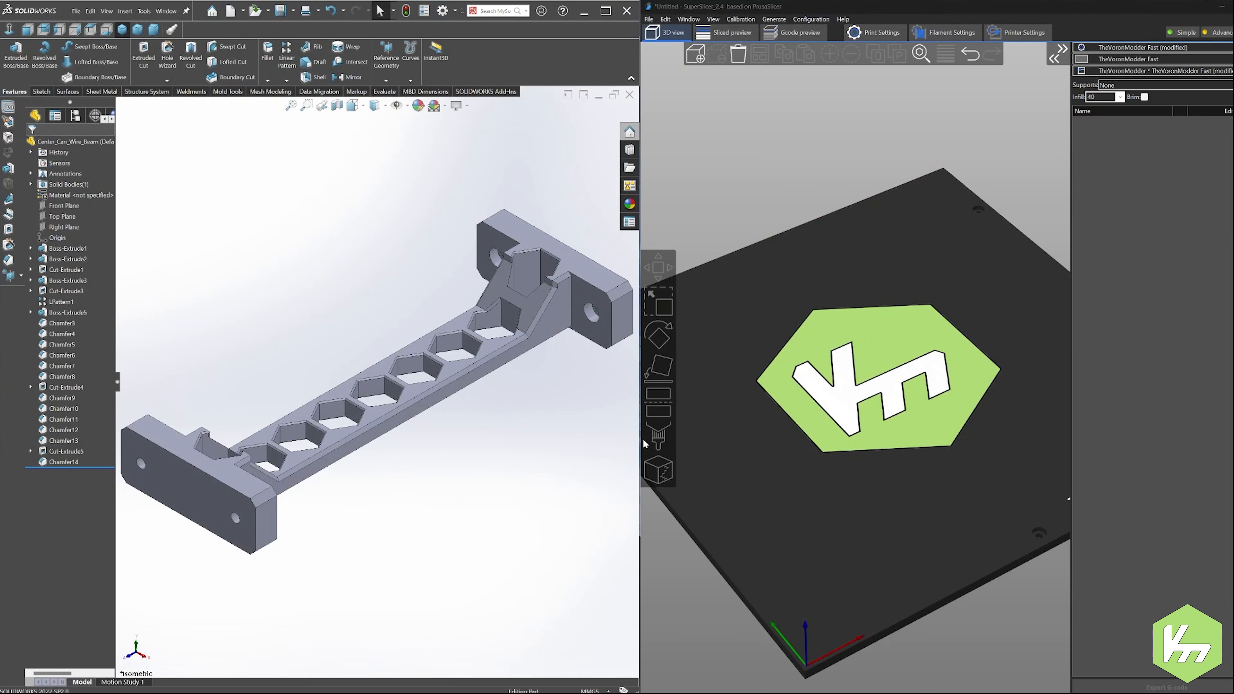
left_click(667, 374)
Load Center_Can_Wire_Beam.STL from the desktop into SuperSlicer and inspect its mesh warning and the model on the bed
left_click(584, 11)
left_click_drag(129, 255, 827, 290)
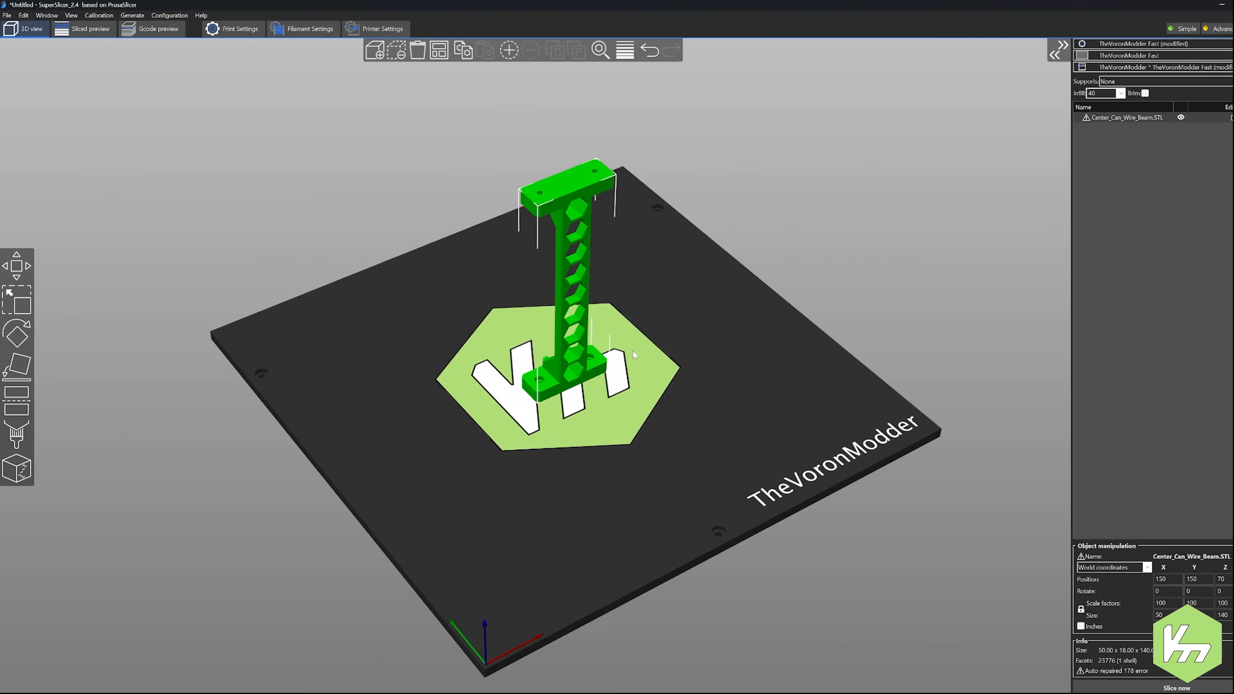
mouse_move(1086, 119)
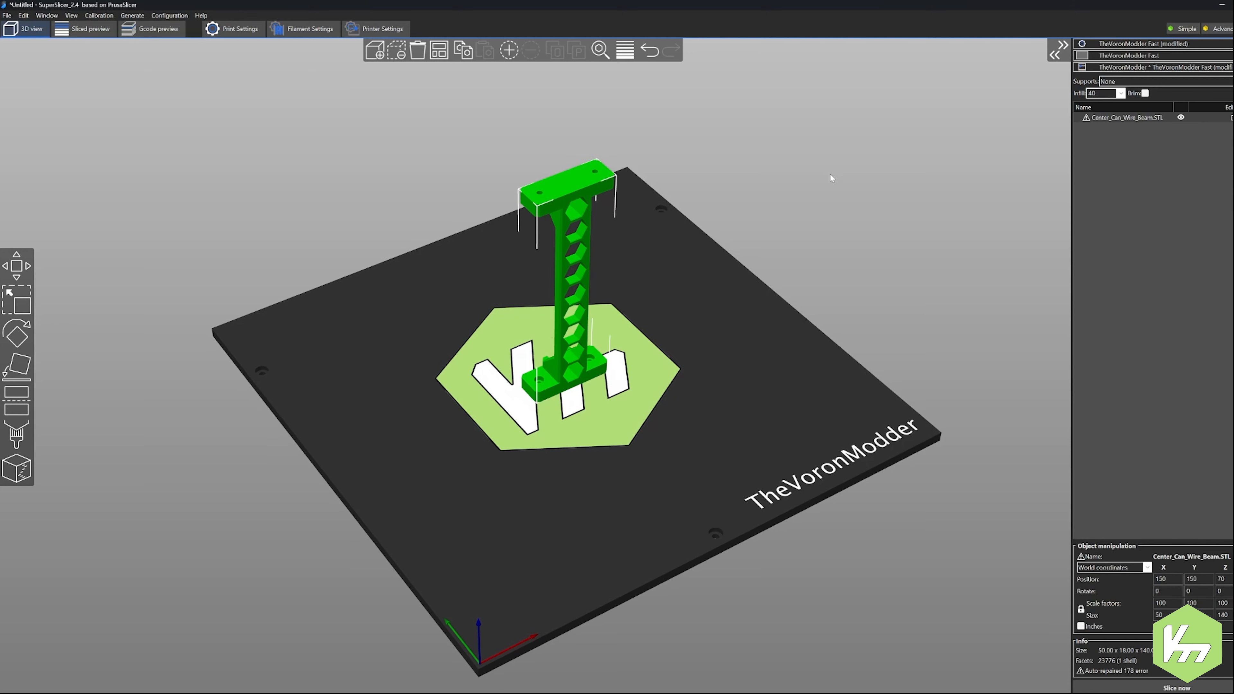
left_click_drag(777, 287, 700, 251)
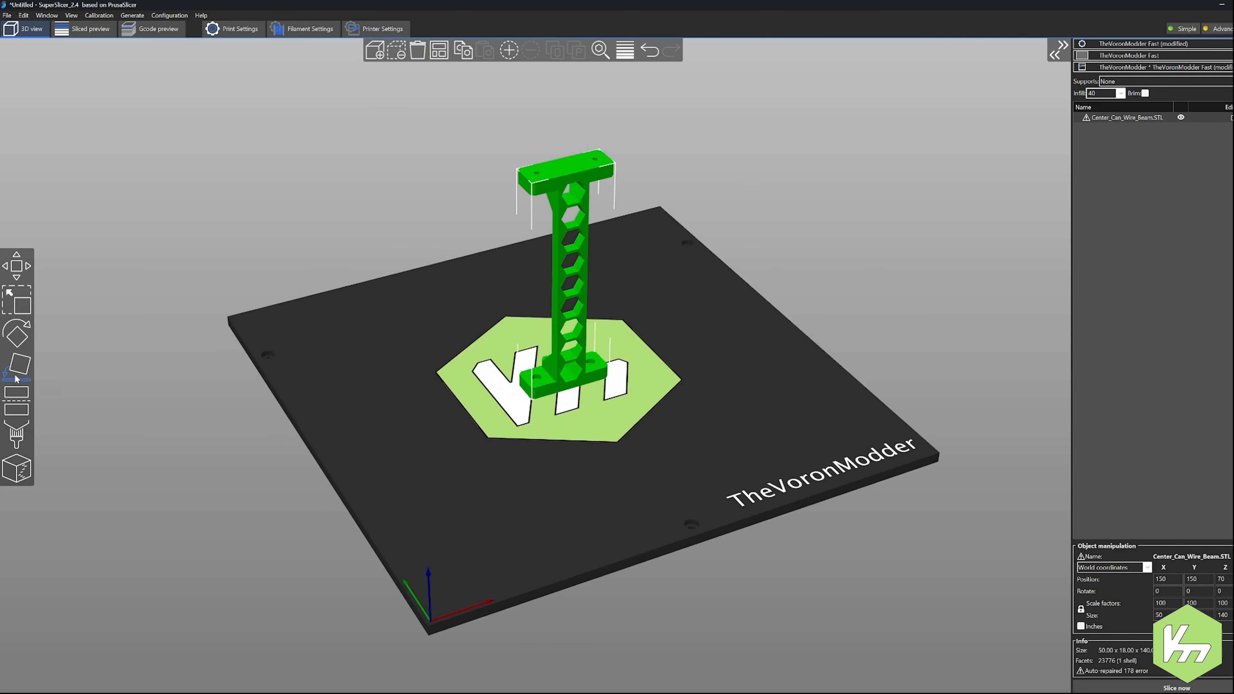
Lay the beam flat on the bed with Place on Face, and then erase all objects
key("f")
left_click(545, 324)
left_click(380, 327)
mouse_move(393, 370)
left_mouse_down()
mouse_move(397, 386)
mouse_move(393, 364)
left_mouse_up()
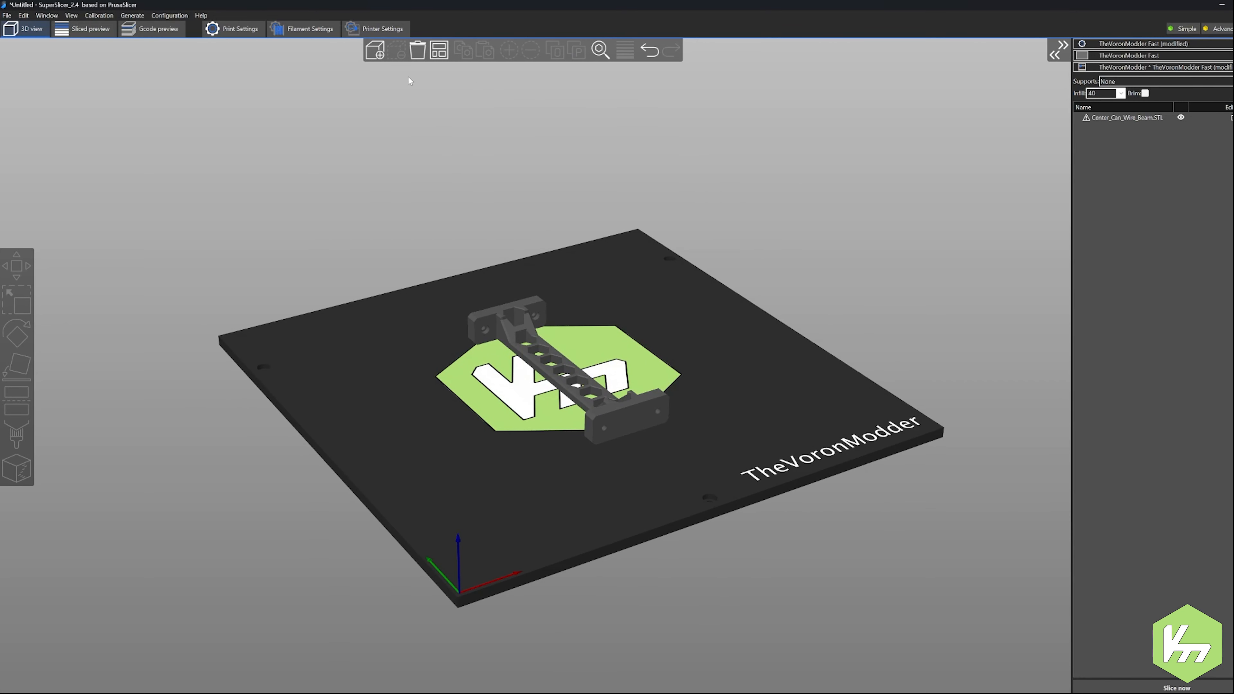
left_click(418, 54)
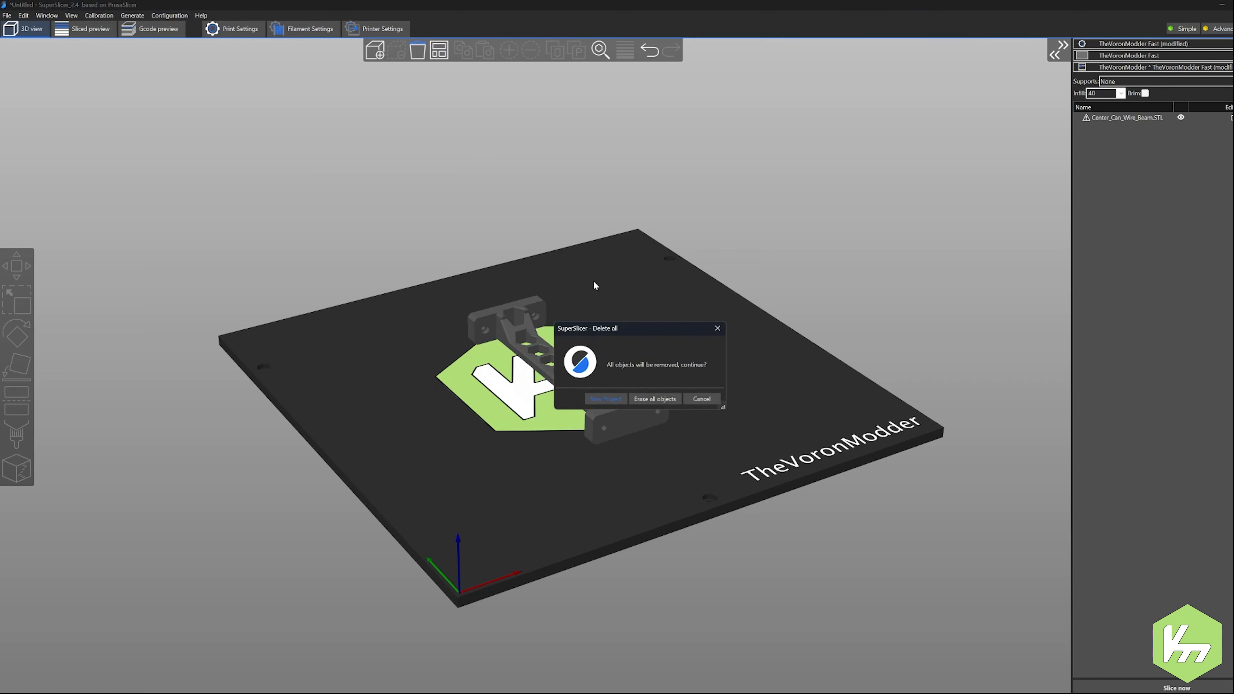
left_click(638, 399)
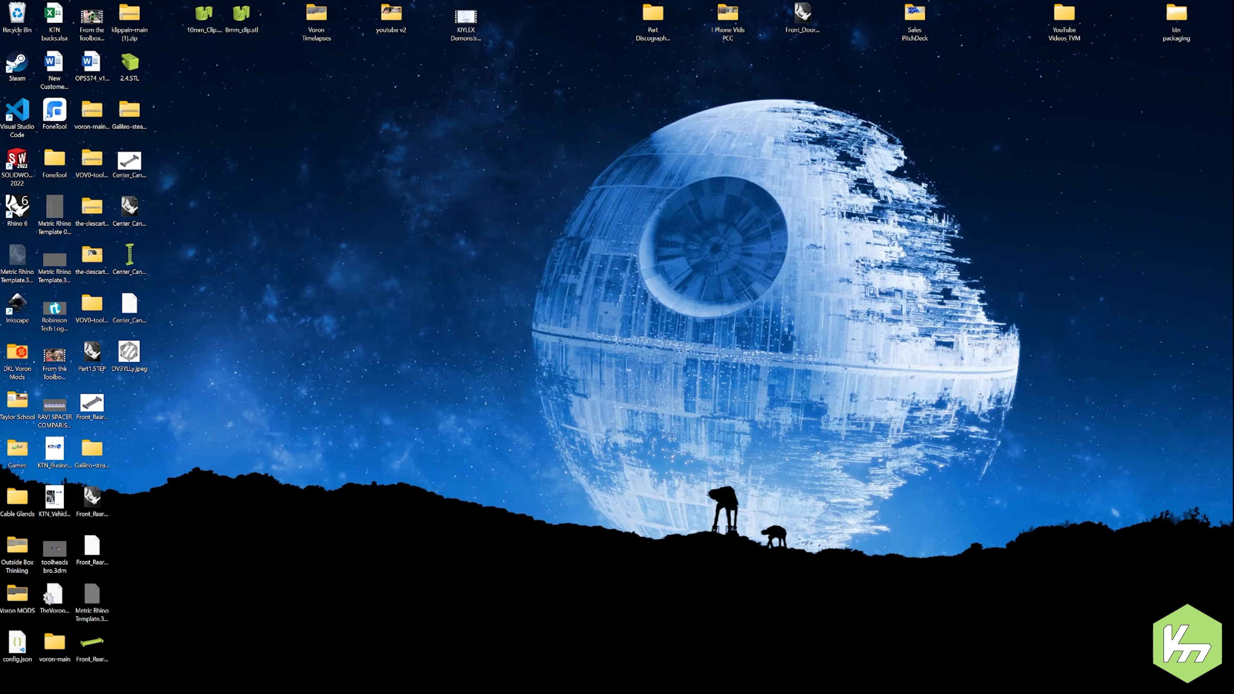
Switch to Rhino and delete the existing round disc model from the scene
left_click(948, 681)
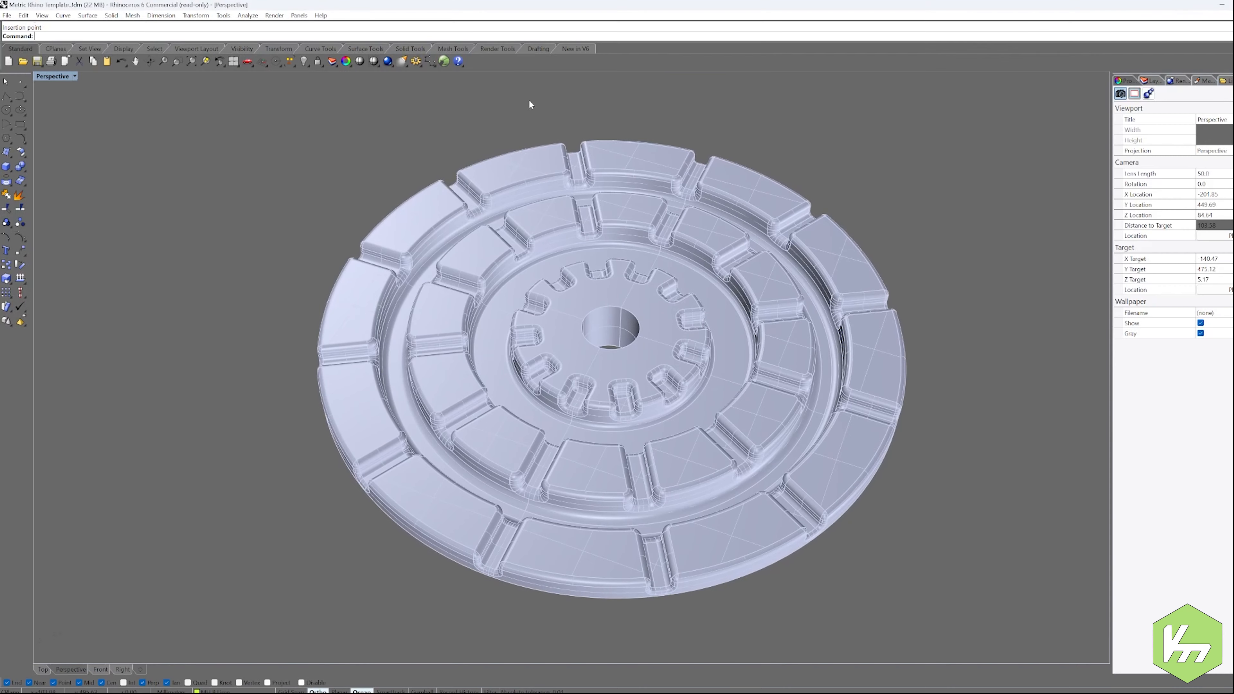
left_click(544, 270)
key("Delete")
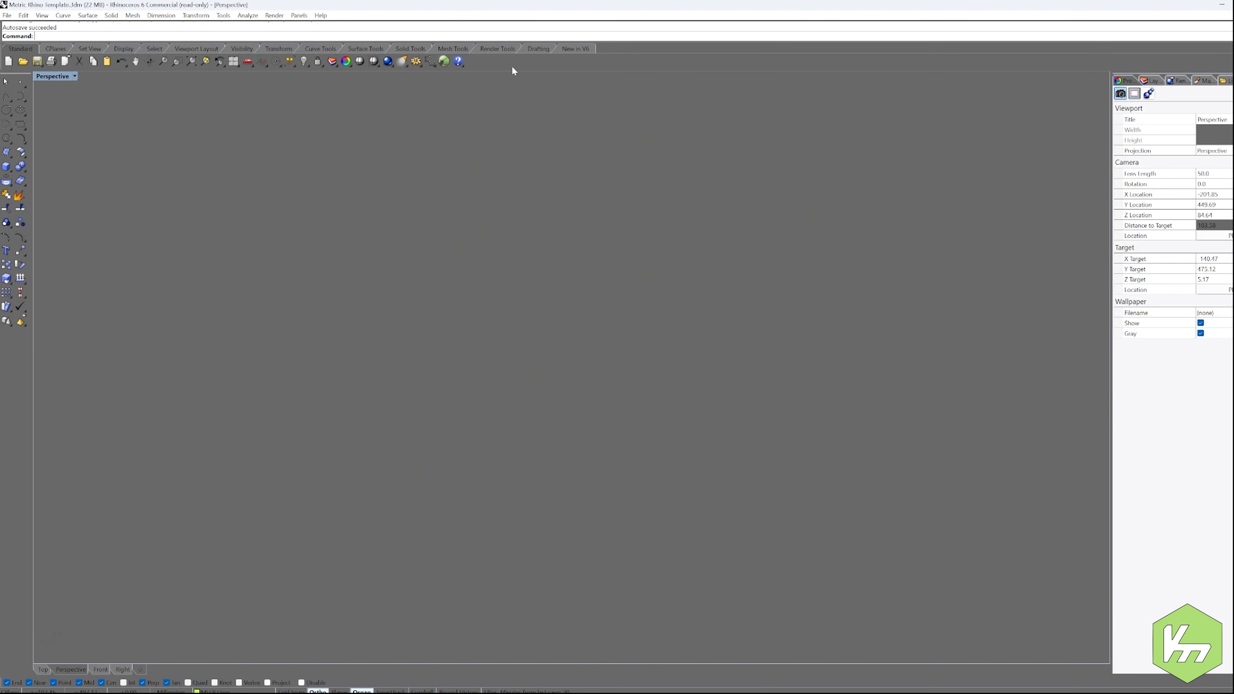
Insert the Center_Can_Wire_Beam STEP file from the desktop into the Rhino scene as an embedded block and fit it in view
left_click_drag(515, 4, 786, 118)
left_click_drag(129, 206, 603, 299)
left_click(598, 346)
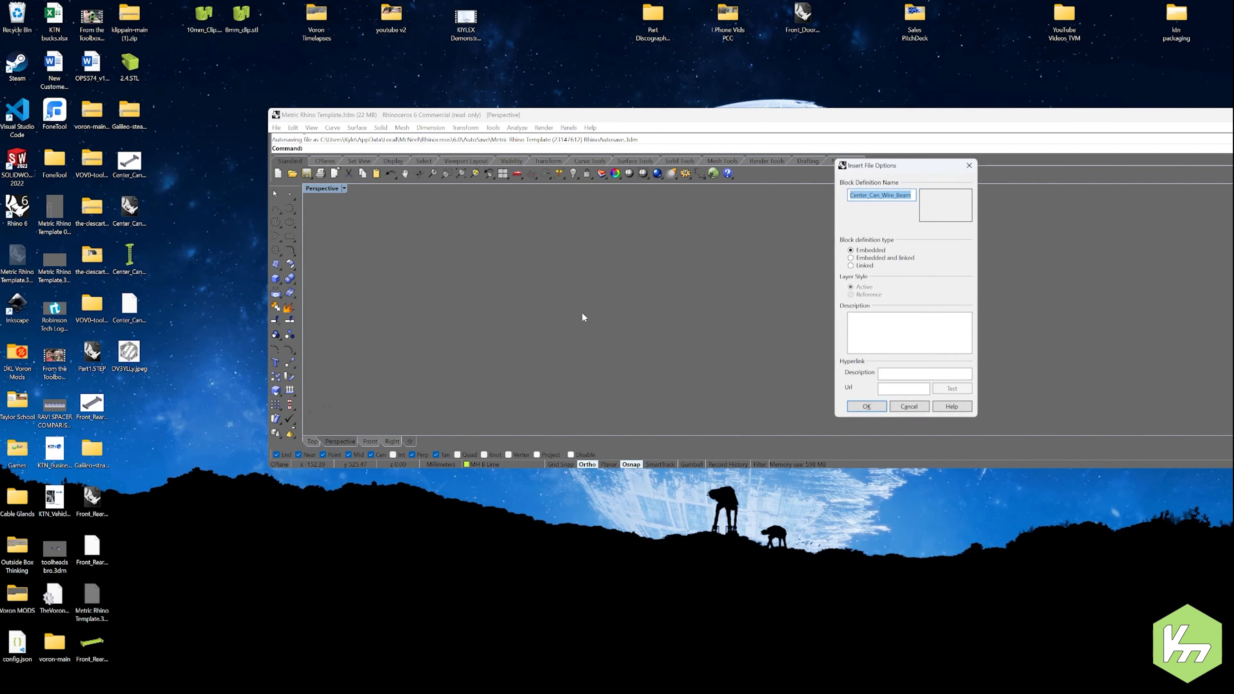
key("Return")
key("Return")
key("Return")
key("Return")
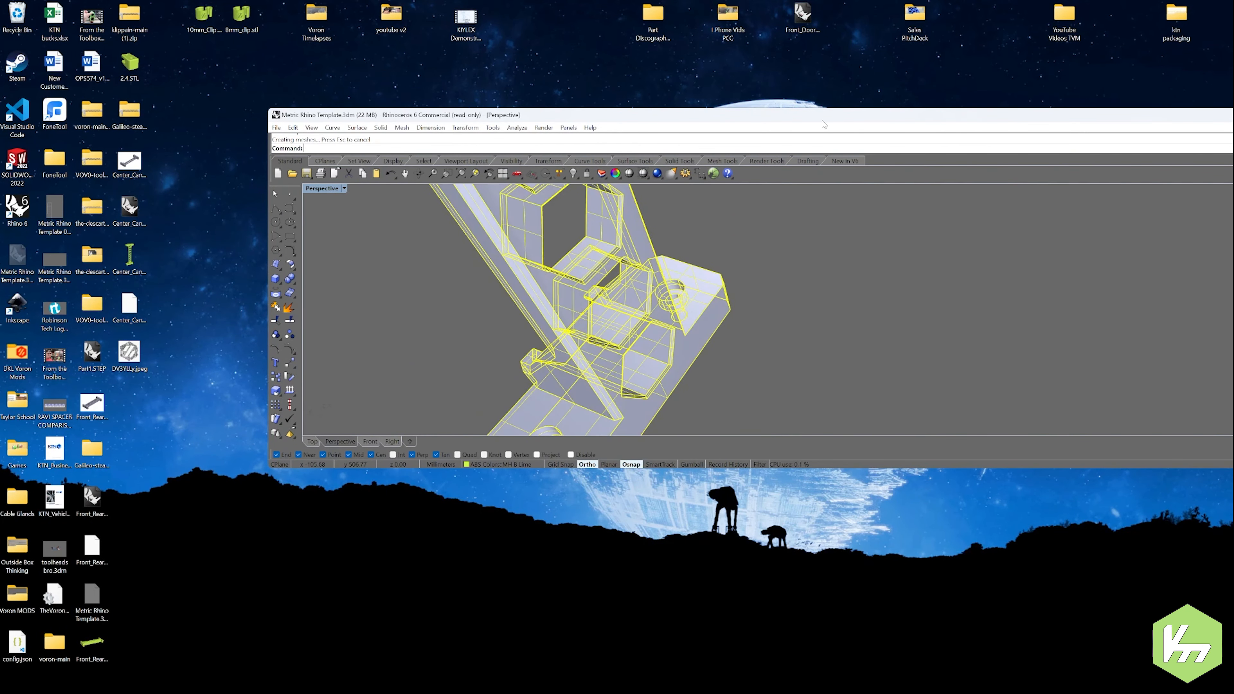
double_click(823, 119)
left_click(557, 265)
key("ctrl+shift+e")
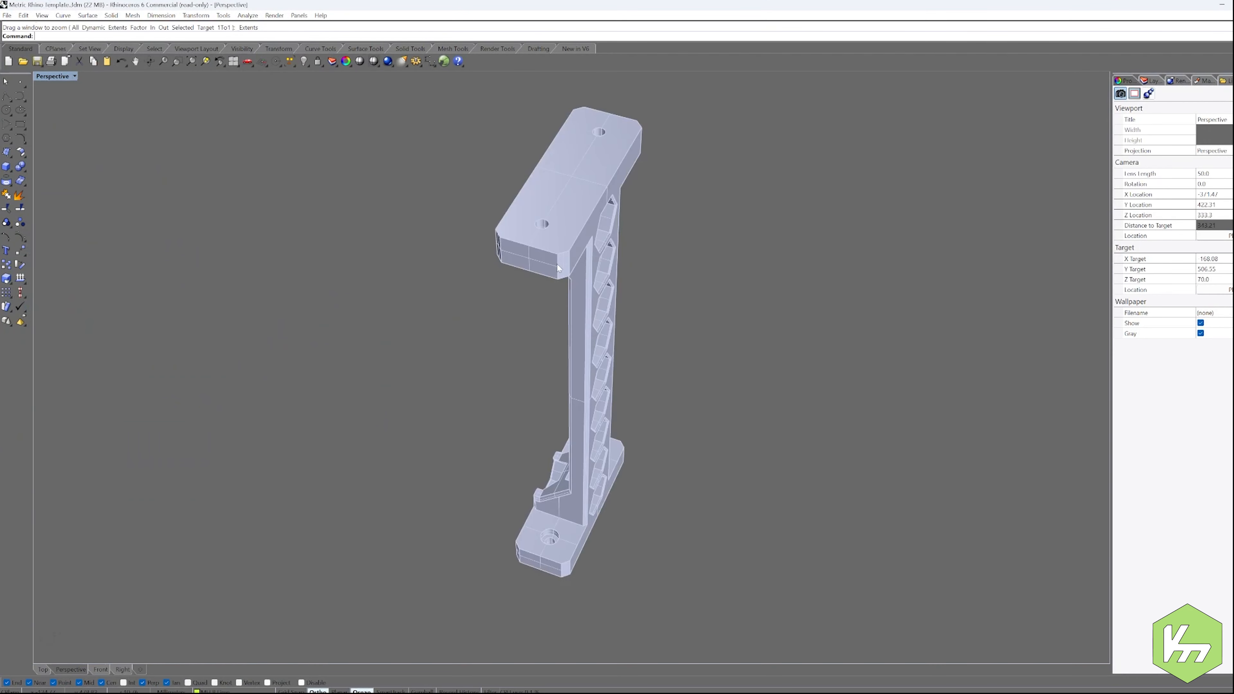
Rotate the beam 90 degrees in the Top viewport of the four-view layout
double_click(59, 75)
left_click(265, 252)
key("ctrl+shift+e")
key("ctrl+alt+e")
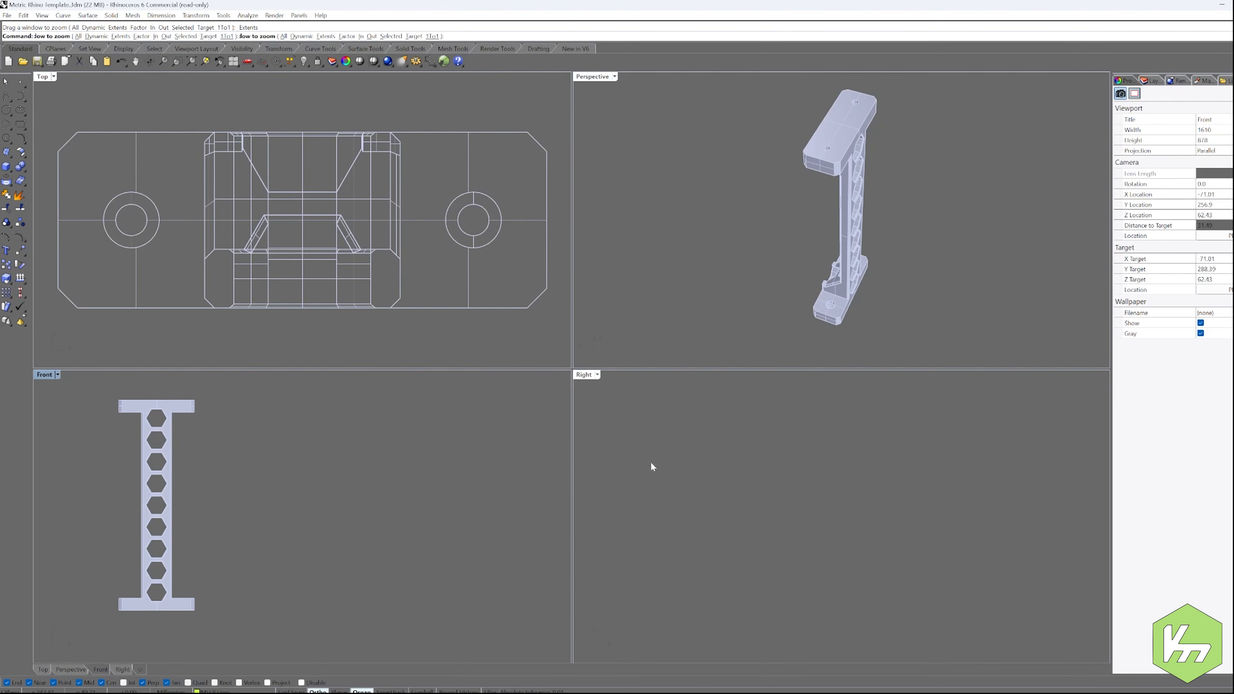
left_click(315, 501)
type("Rotate")
key("Return")
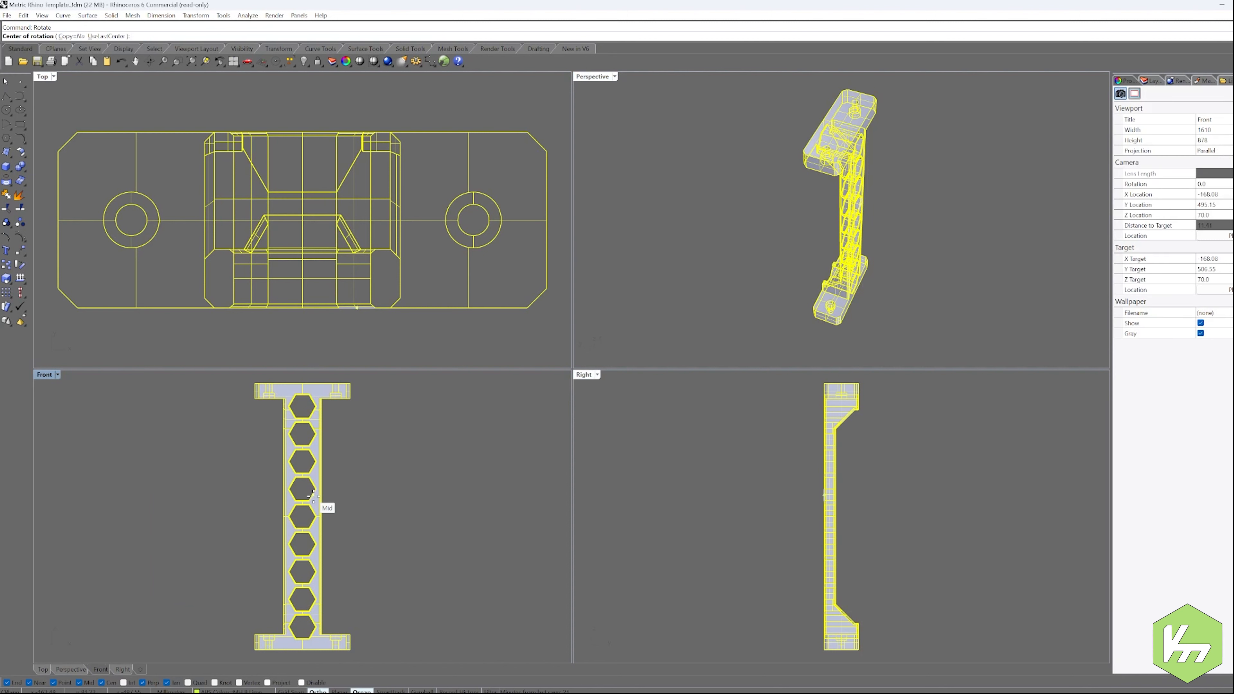
left_click(304, 318)
left_click(305, 323)
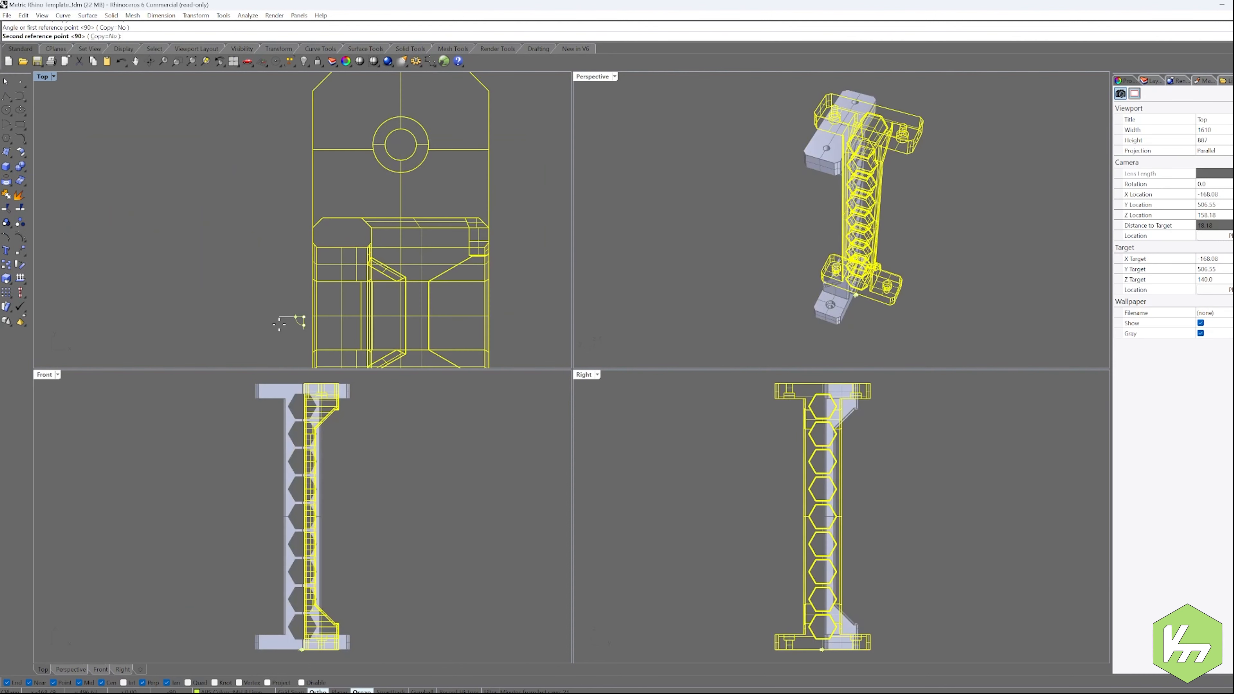
left_click(286, 320)
Rotate the beam 90 degrees in the Front viewport so that it lies horizontally
right_click(355, 496)
left_click(350, 494)
left_click(360, 494)
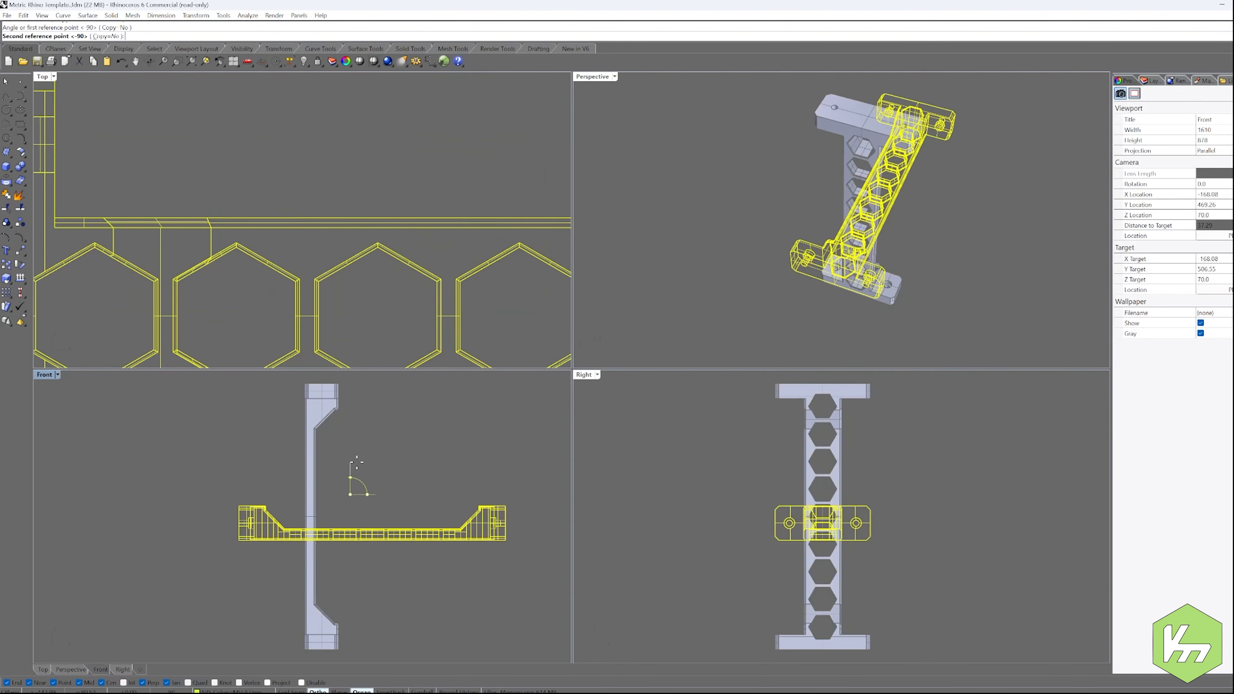
left_click(358, 463)
In the Perspective view, explode the beam's block instance, then explode the resulting solid into surfaces and join them again
double_click(594, 77)
left_click(514, 361)
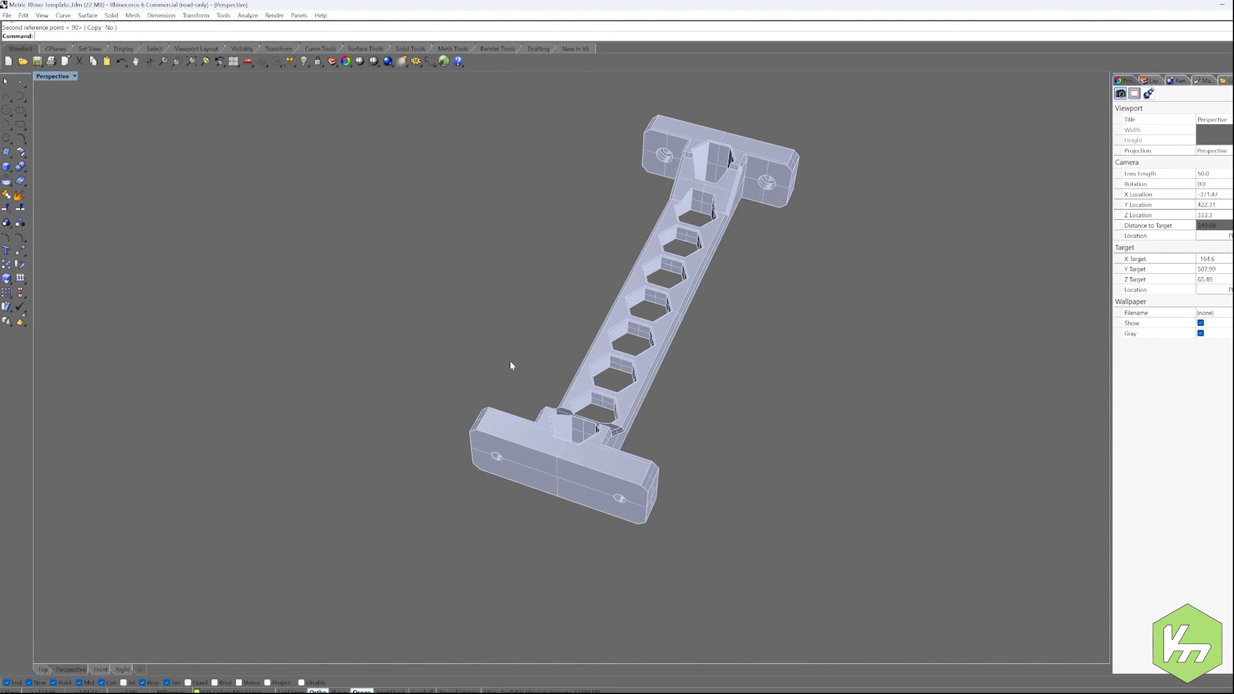
right_click_drag(514, 361, 519, 385)
left_click(522, 405)
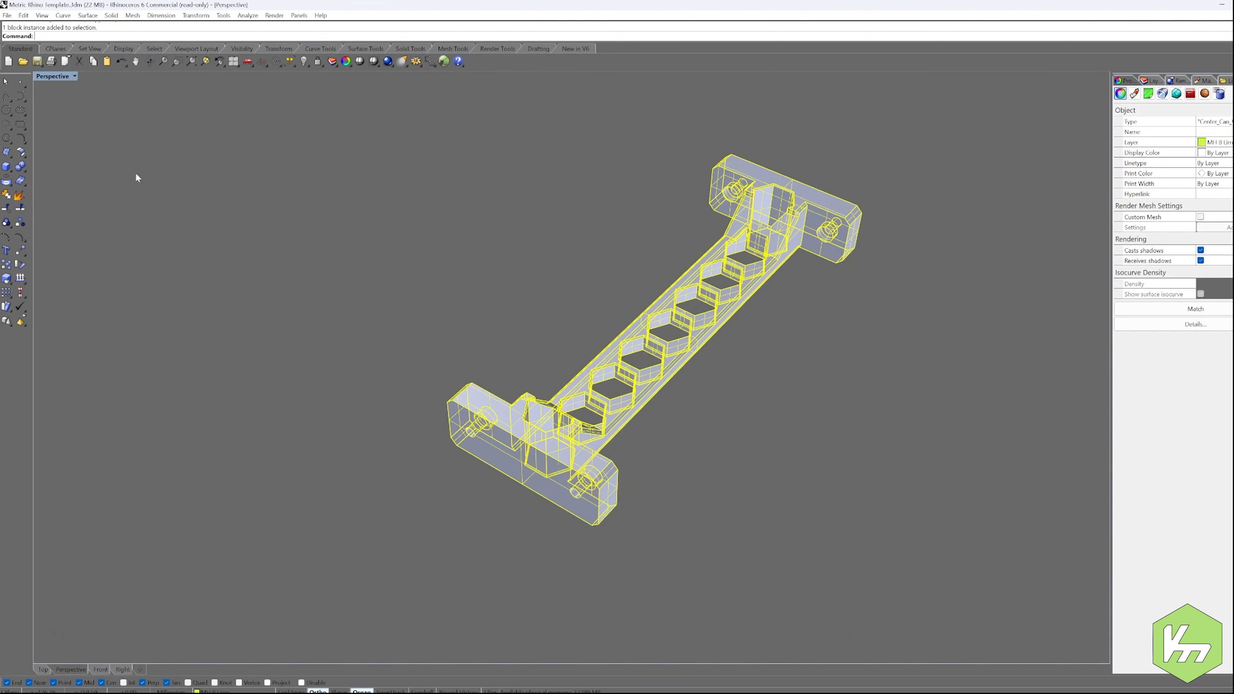
left_click(20, 195)
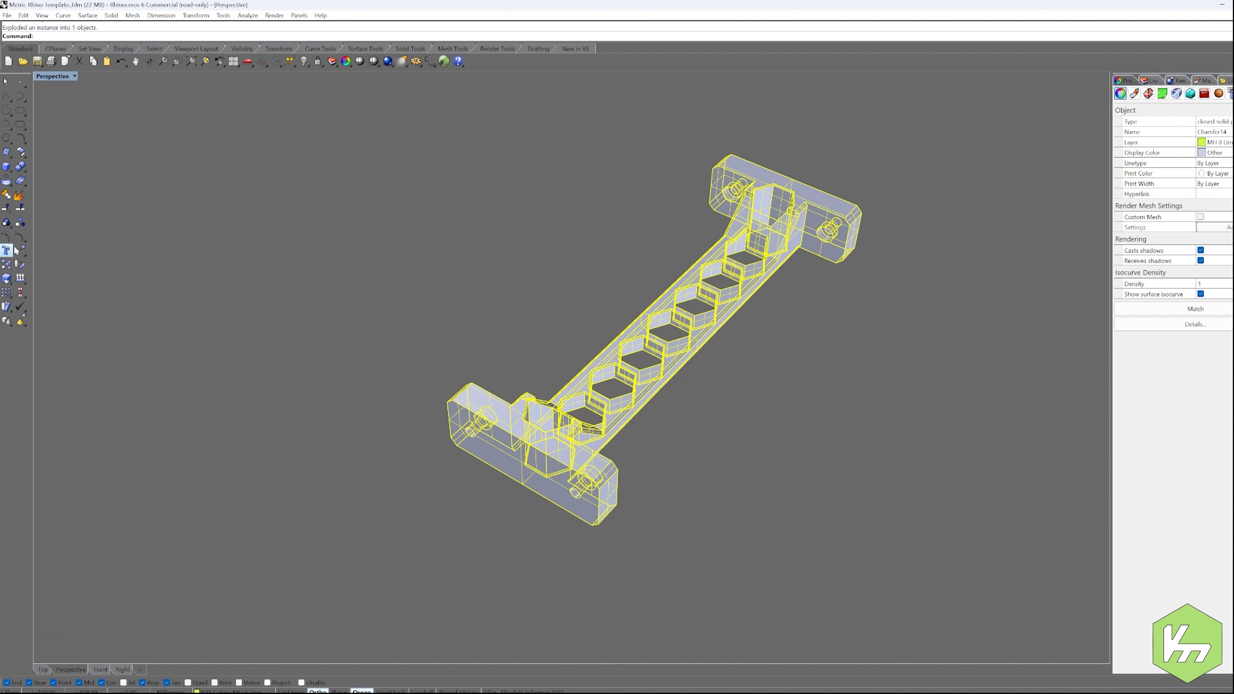
left_click(22, 195)
left_click(7, 195)
Run Check on the beam to examine its geometry for errors, and close the report
left_click(368, 270)
left_click(552, 467)
type("Check")
key("Return")
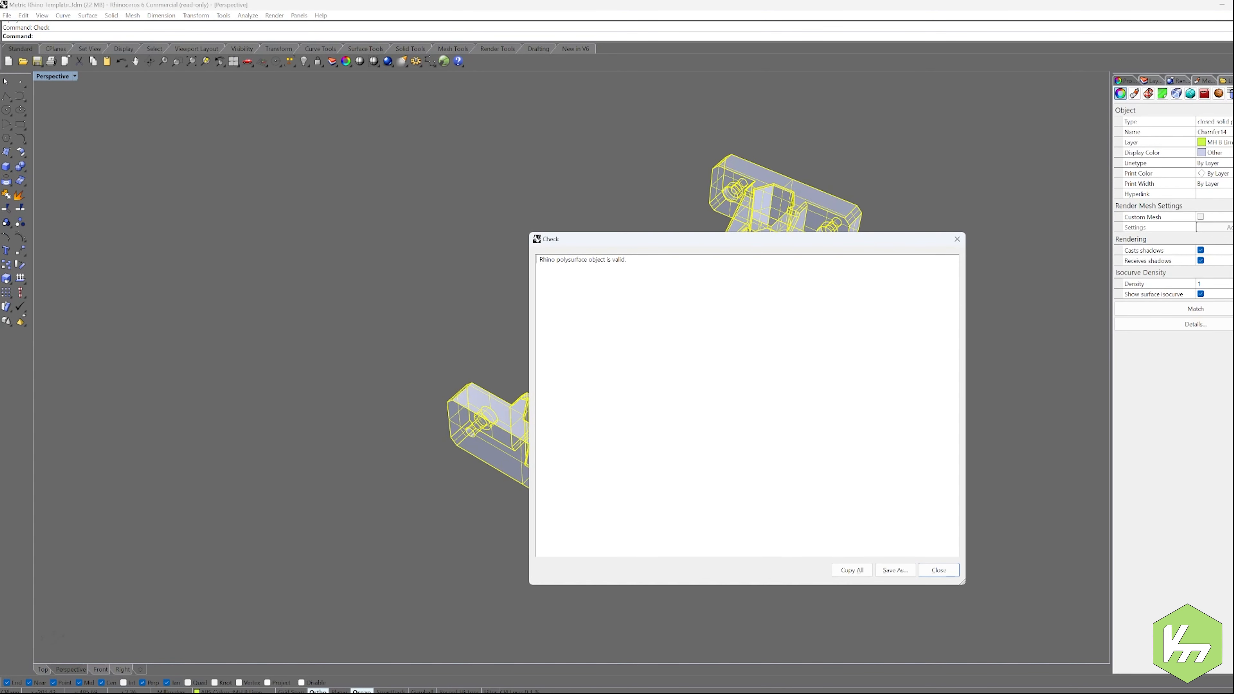
left_click(939, 570)
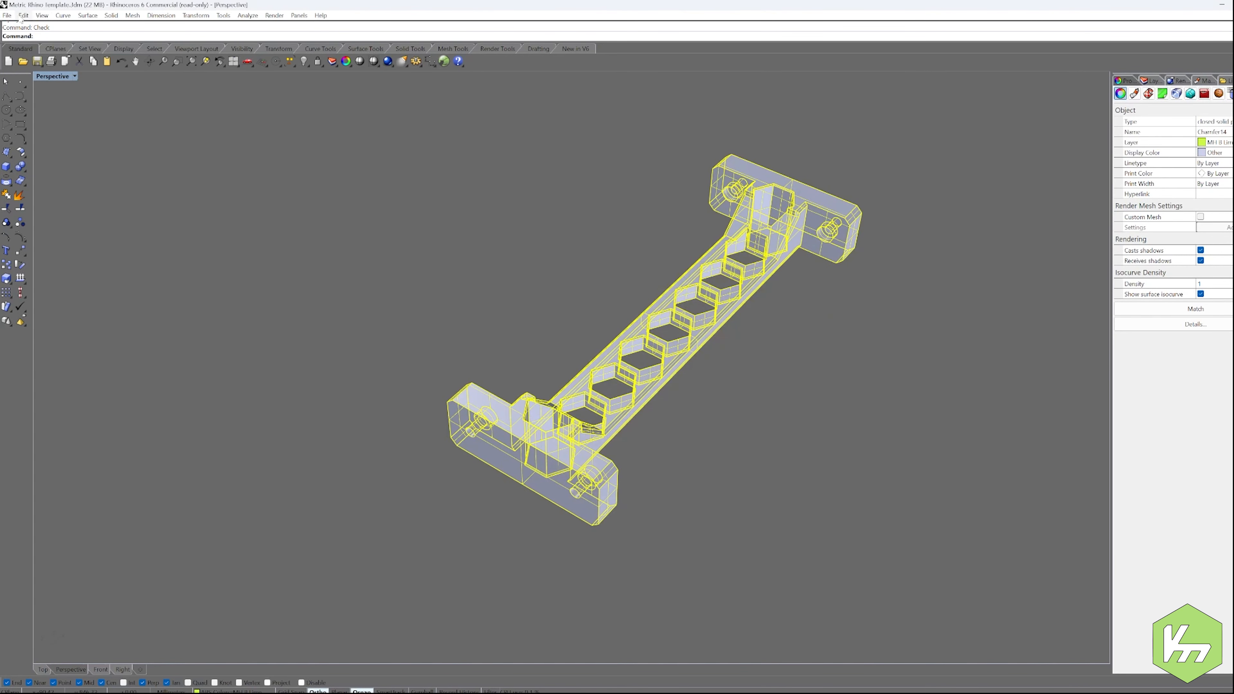
Save the beam as an STL, replacing Center_Can_Wire_Beam.STL on the Desktop, with a mesh tolerance of 0.01 mm, and minimise Rhino
left_click(7, 15)
left_click(53, 101)
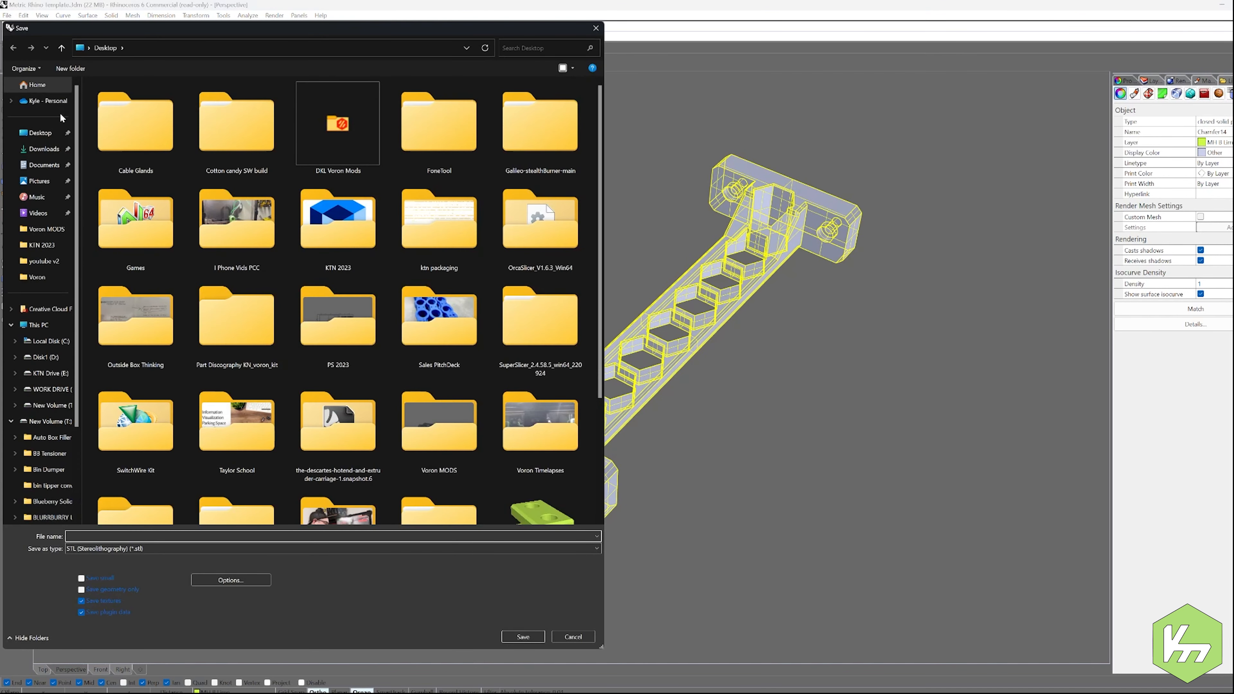
scroll(301, 427, "down", 3)
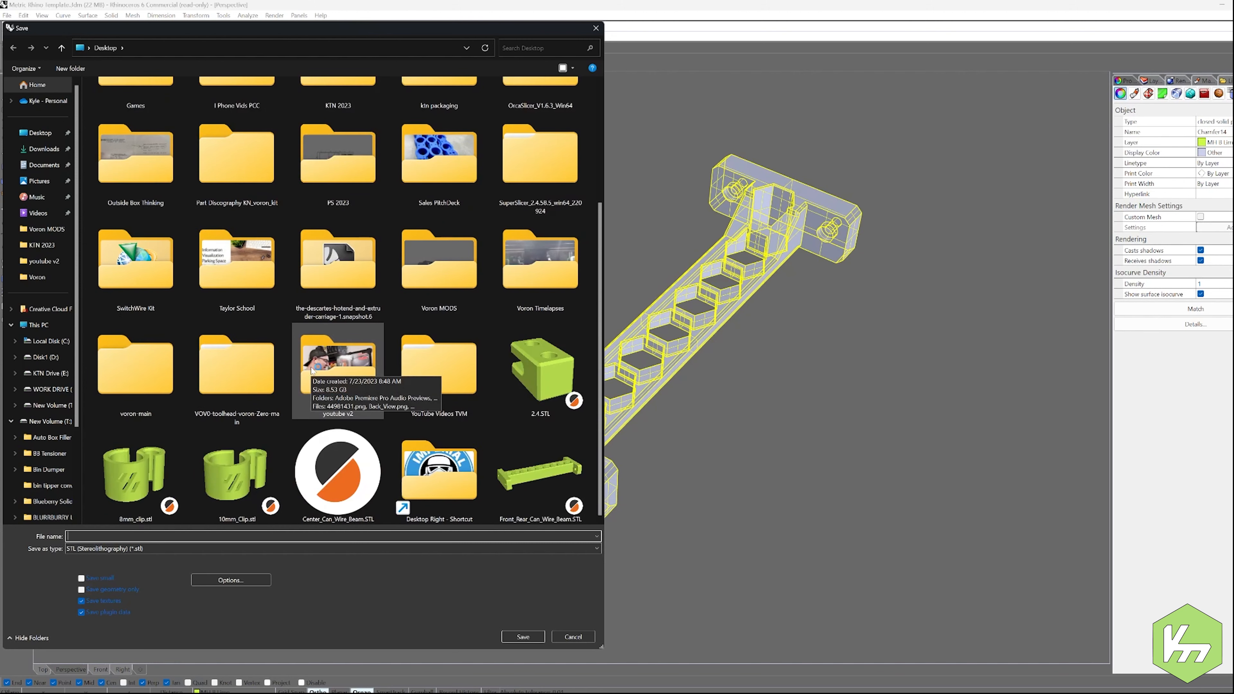
left_click(337, 474)
left_click(523, 637)
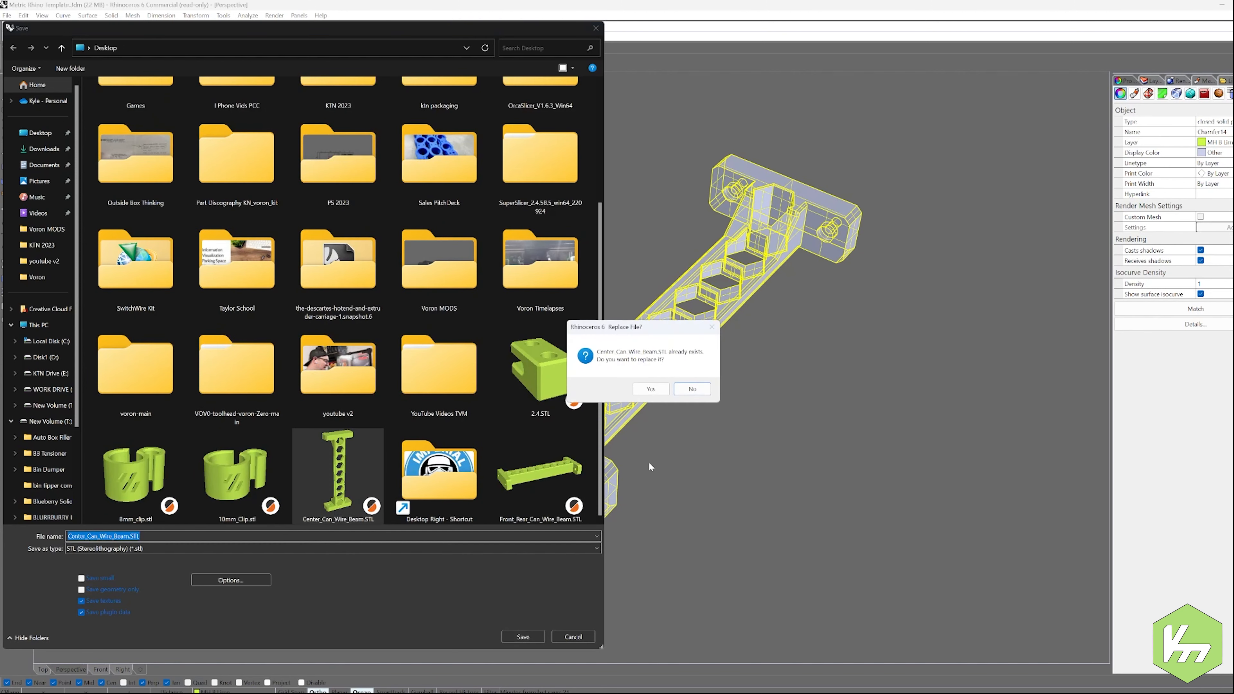
left_click(652, 388)
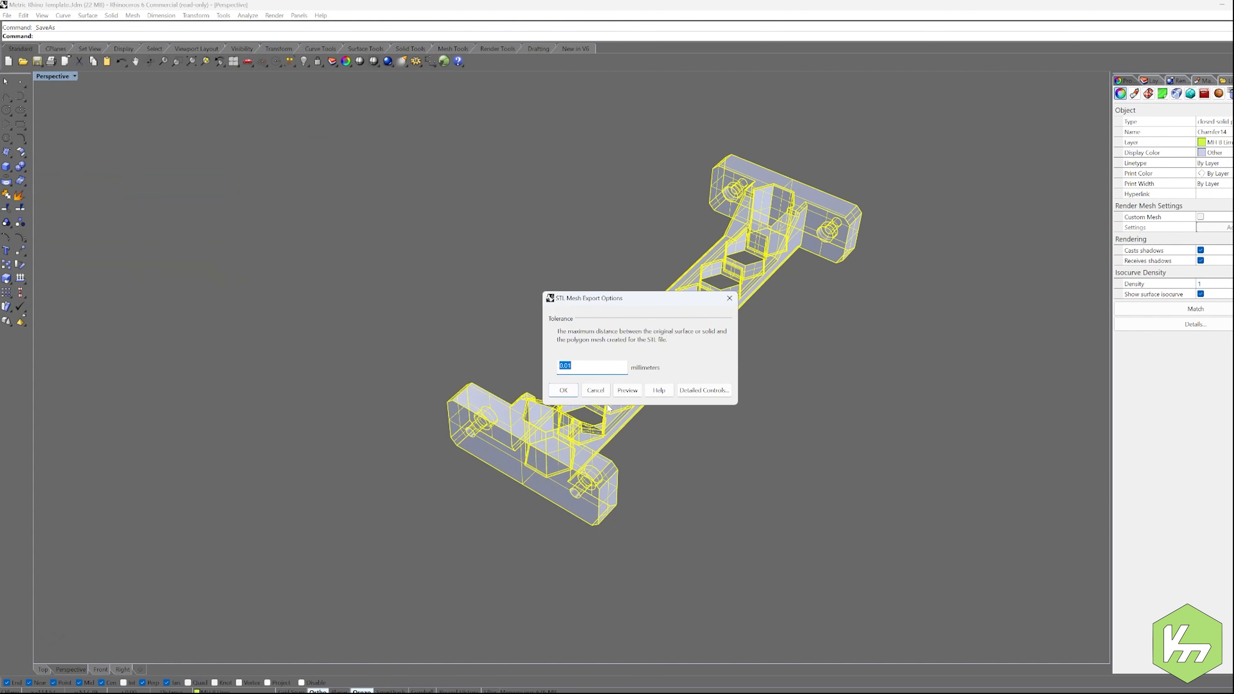
left_click(572, 391)
left_click(561, 397)
left_click(416, 339)
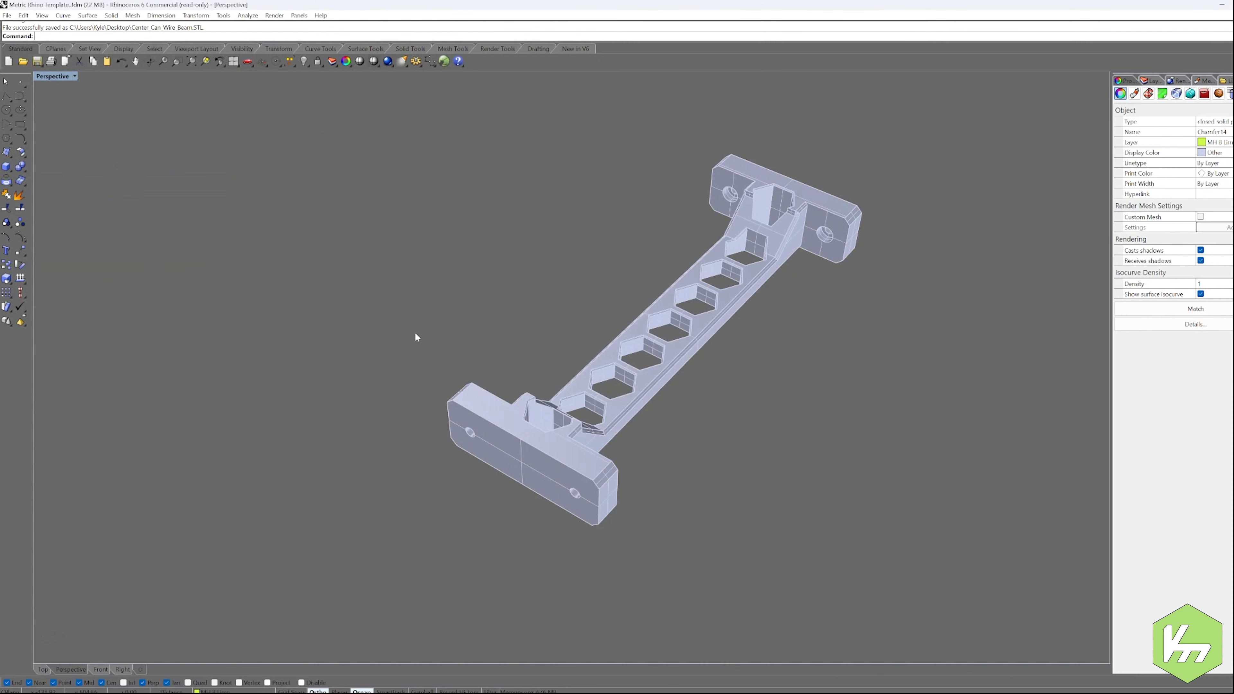
left_click(1222, 6)
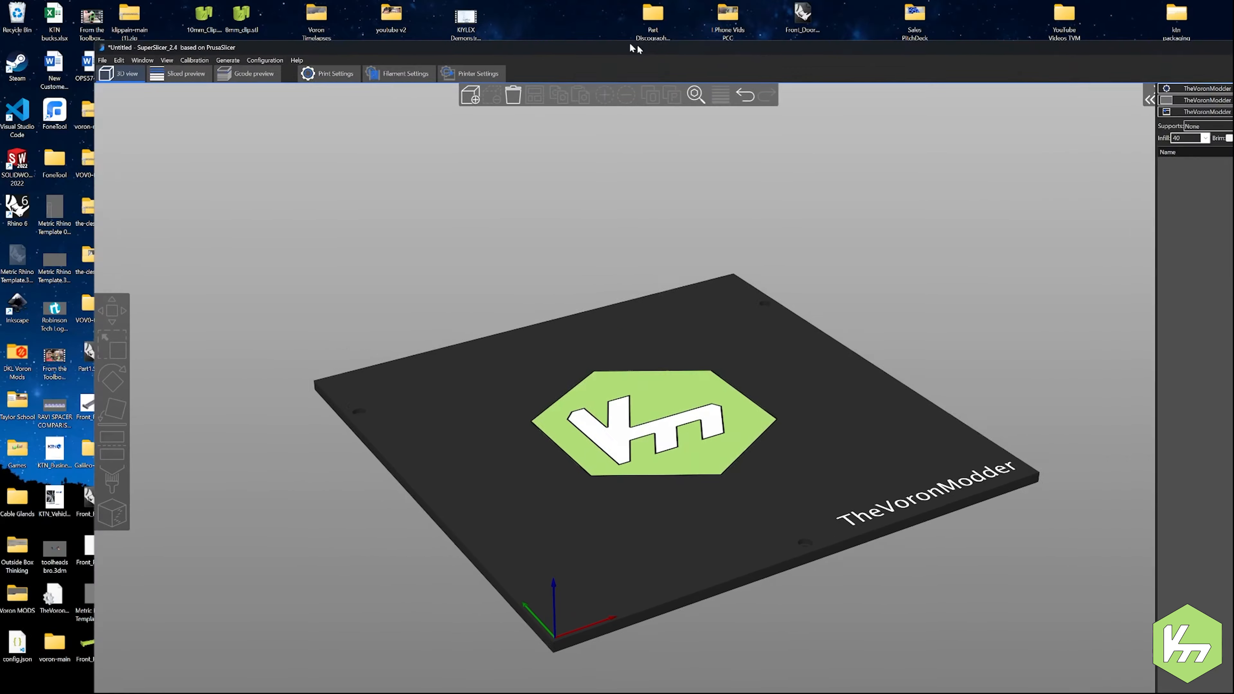
Load Center_Can_Wire_Beam.STL from the Desktop into SuperSlicer, maximise the window and deselect the beam
left_click_drag(129, 258, 744, 333)
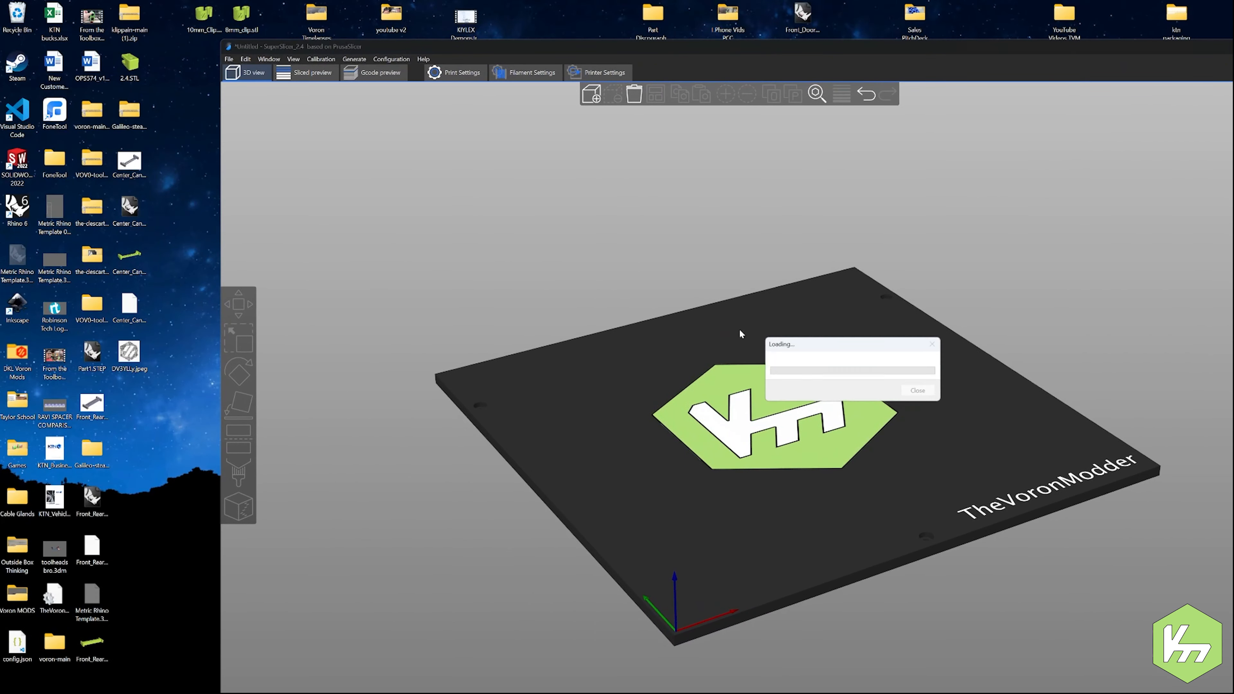
double_click(839, 50)
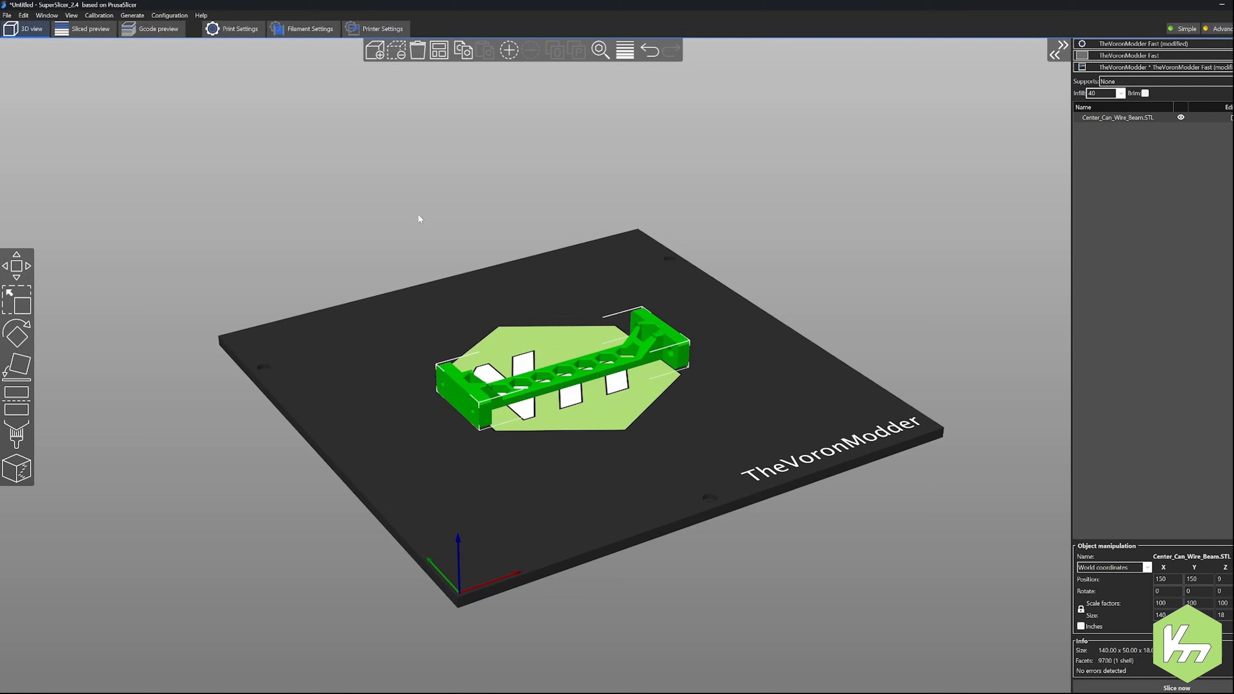
left_click(396, 233)
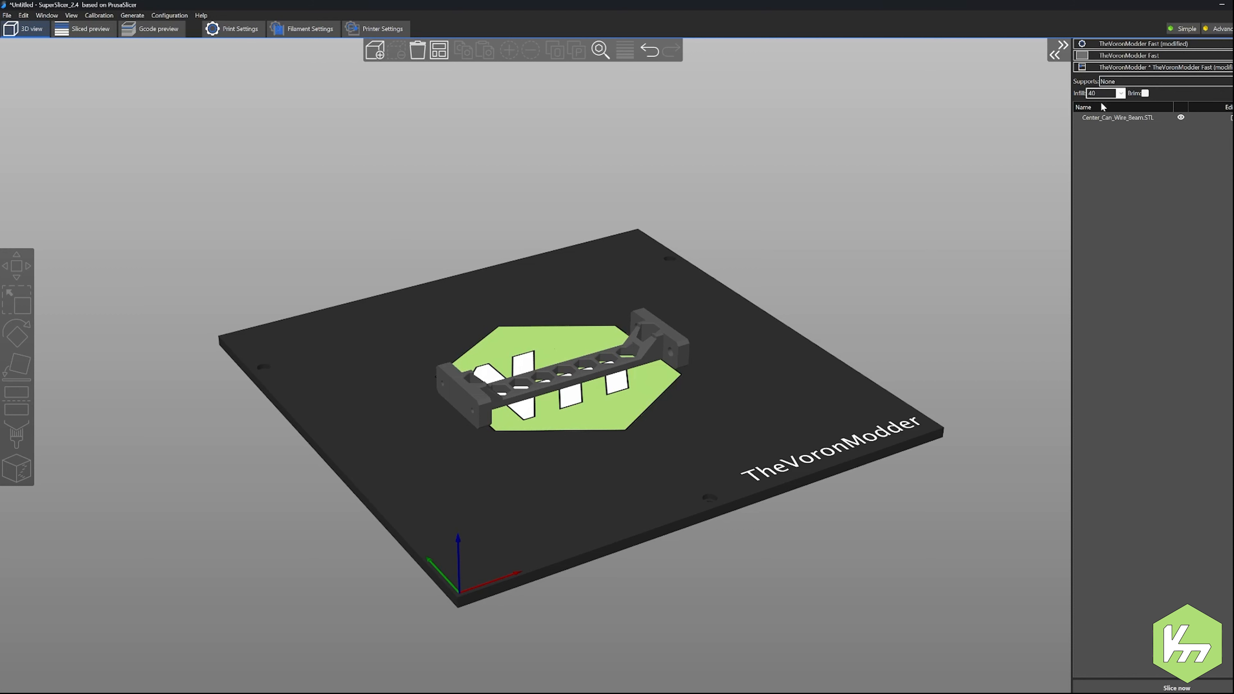
Rotate the beam 90 degrees about the Z axis
left_click(653, 332)
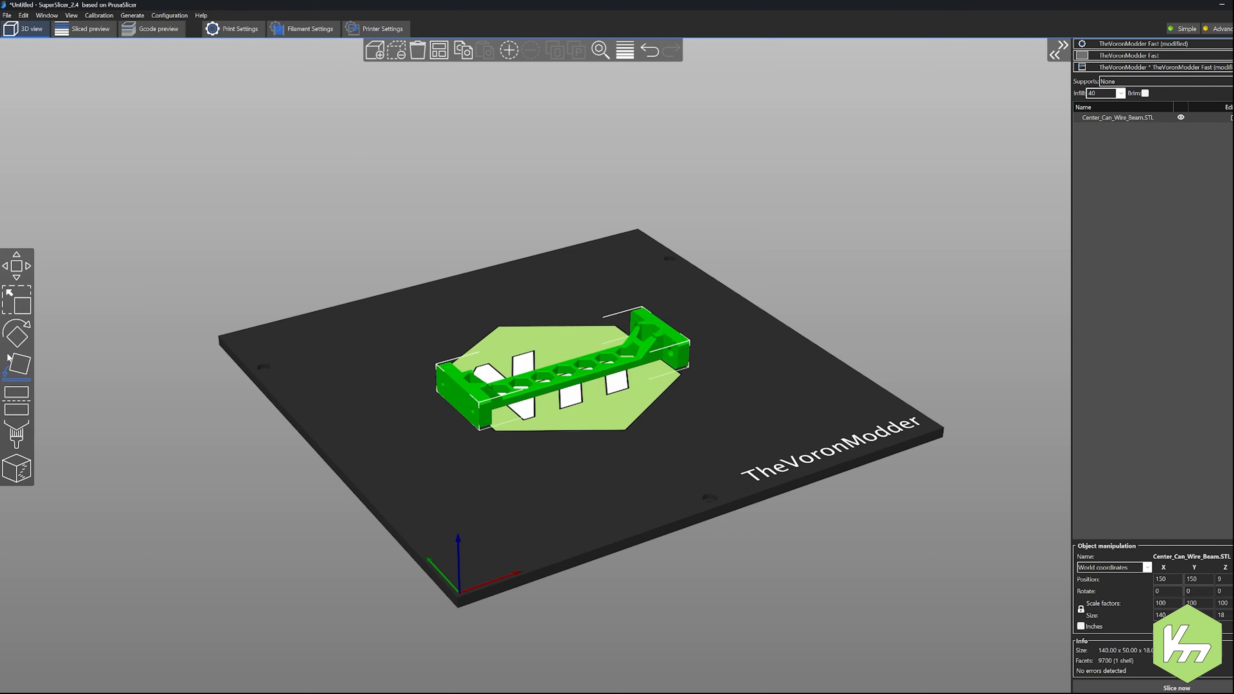
double_click(1219, 591)
type("90")
key("Return")
Move the beam around the print bed and auto-arrange it back to the bed's centre, twice
left_click_drag(809, 391, 783, 357)
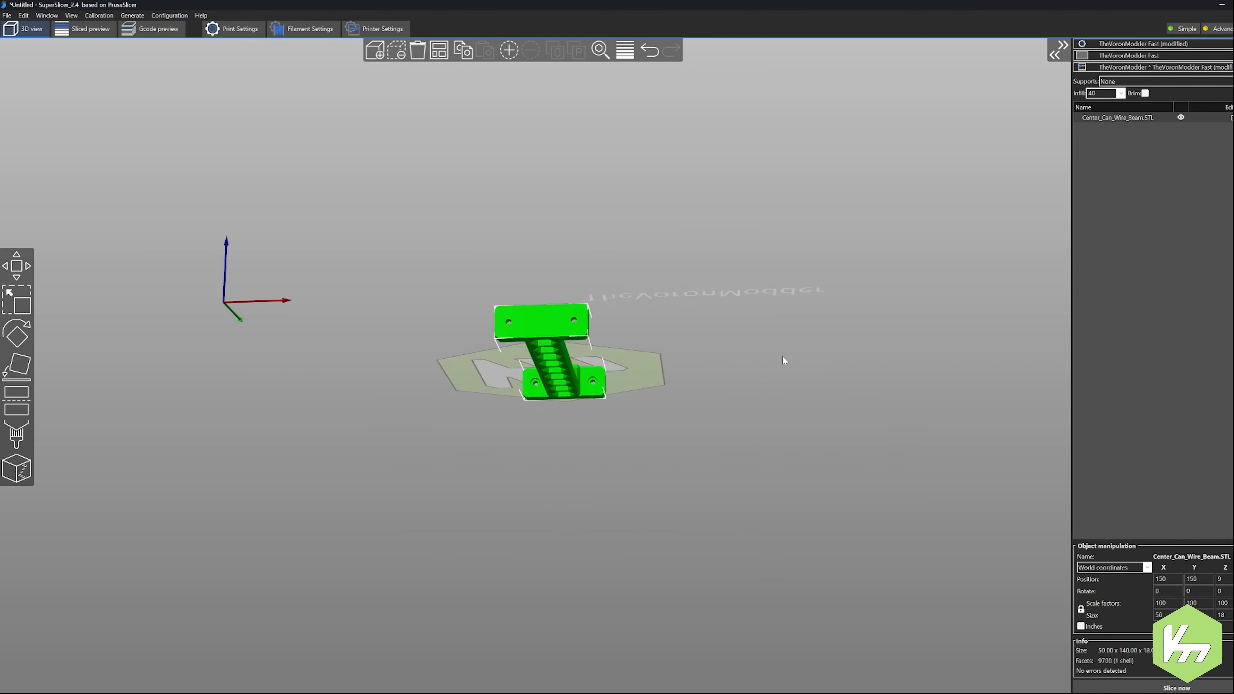
mouse_move(692, 301)
left_mouse_down()
mouse_move(688, 271)
mouse_move(703, 323)
left_mouse_up()
left_click(702, 322)
left_click_drag(558, 319, 703, 261)
key("a")
mouse_move(565, 352)
left_mouse_down()
mouse_move(339, 396)
mouse_move(337, 424)
mouse_move(591, 358)
mouse_move(736, 396)
mouse_move(512, 336)
mouse_move(615, 419)
mouse_move(582, 352)
left_mouse_up()
key("a")
left_click(716, 333)
Examine the beam on the bed from several angles and close up, including its mesh information
left_click_drag(679, 516, 680, 507)
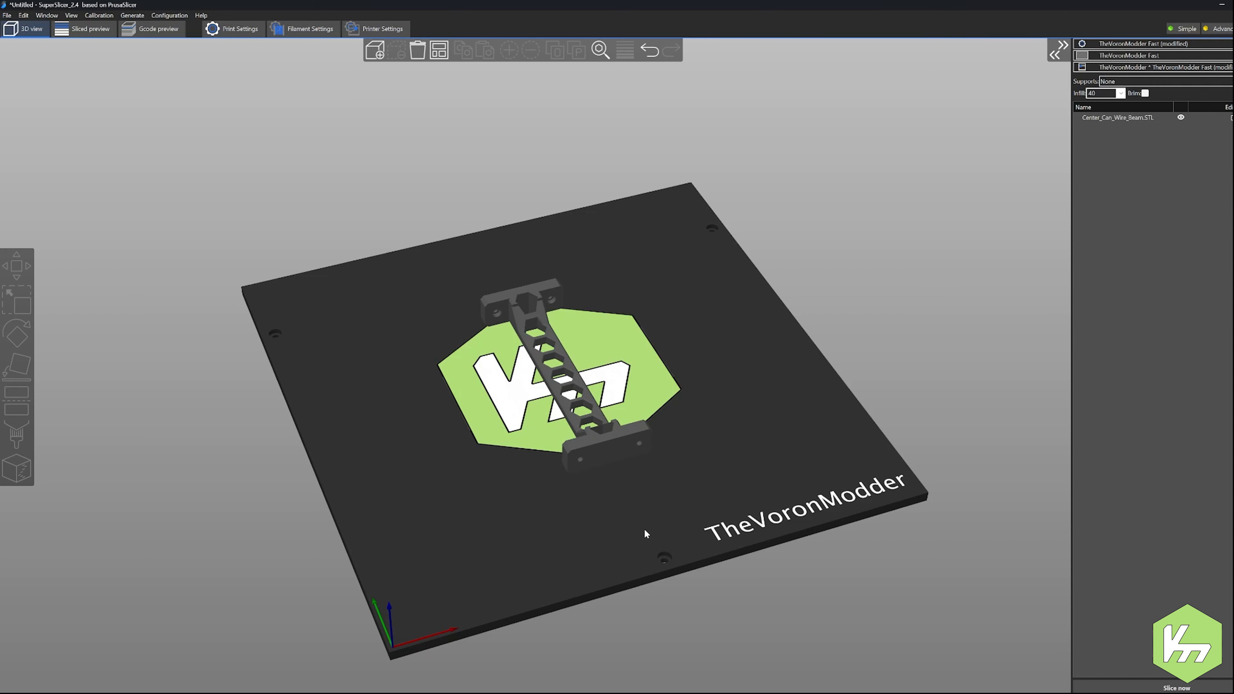
left_click_drag(645, 528, 649, 521)
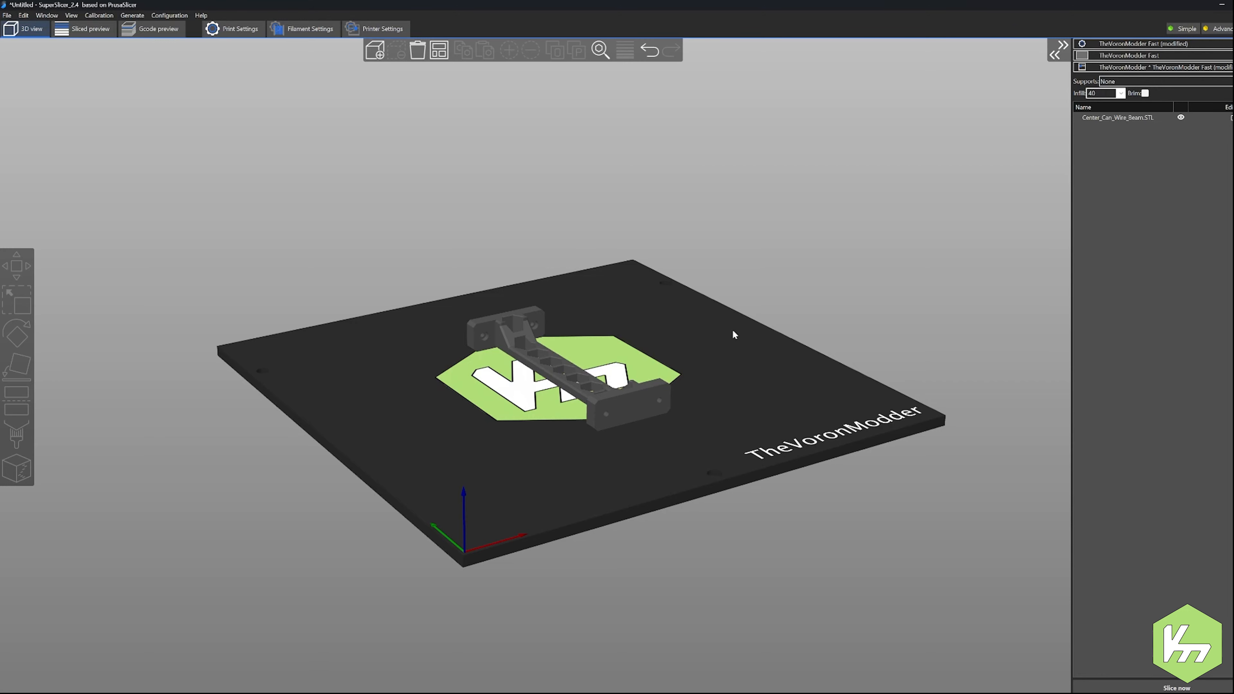
mouse_move(733, 332)
left_mouse_down()
mouse_move(756, 306)
mouse_move(751, 321)
mouse_move(730, 314)
mouse_move(725, 278)
mouse_move(755, 327)
left_mouse_up()
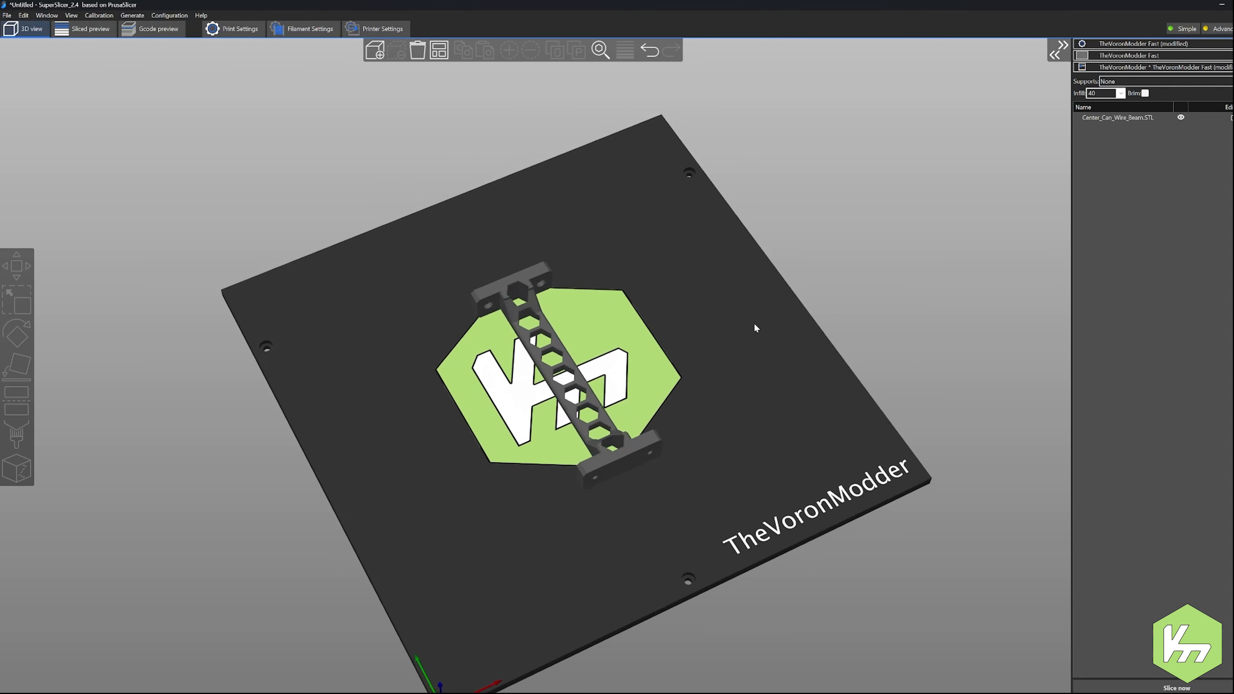
scroll(714, 379, "up", 5)
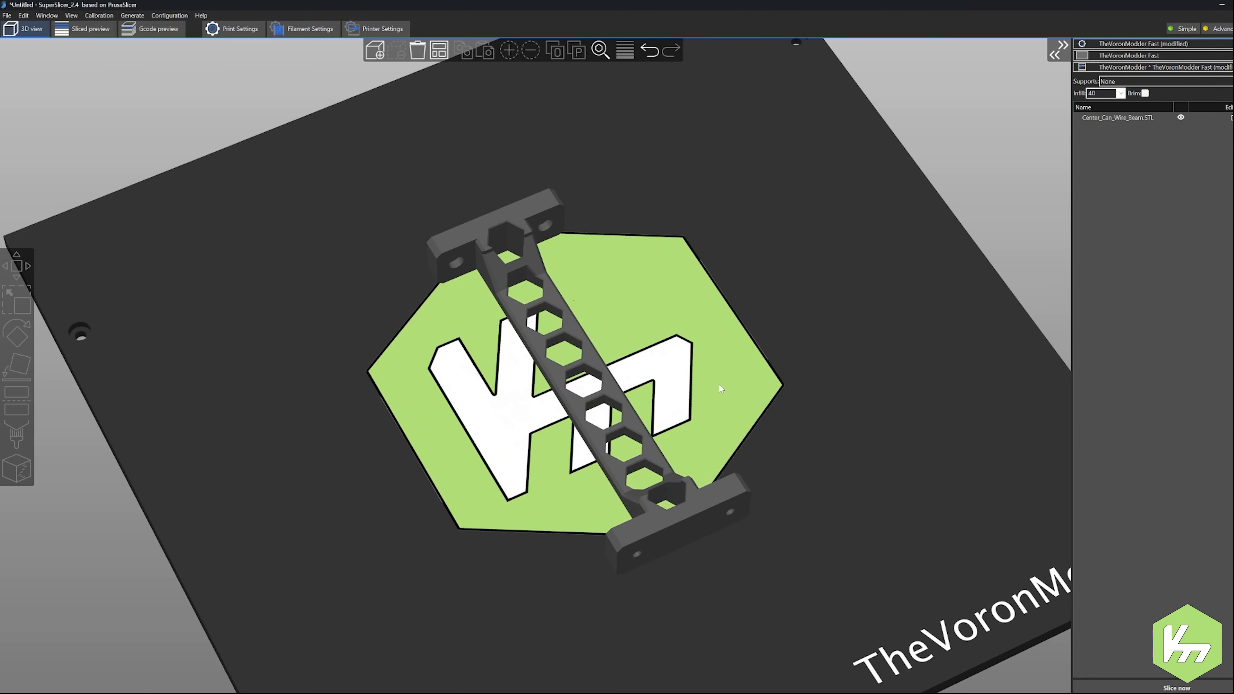
mouse_move(723, 378)
left_mouse_down()
mouse_move(724, 361)
mouse_move(774, 387)
mouse_move(767, 375)
mouse_move(720, 376)
left_mouse_up()
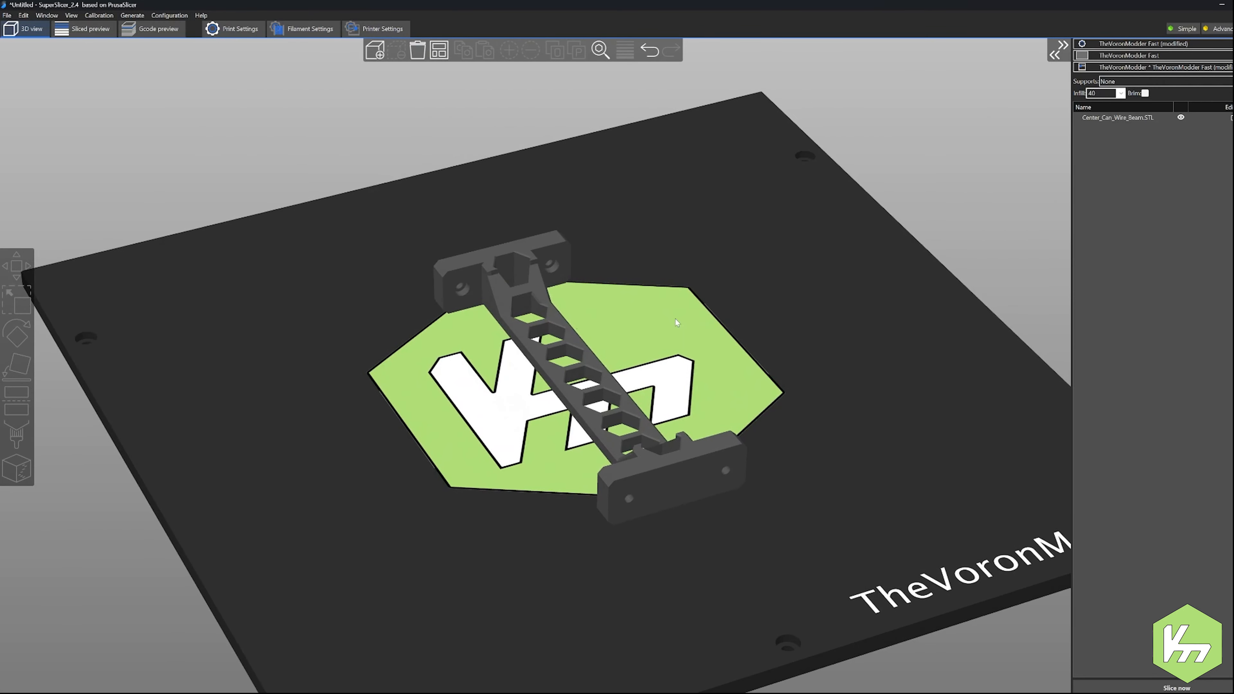
left_click(565, 410)
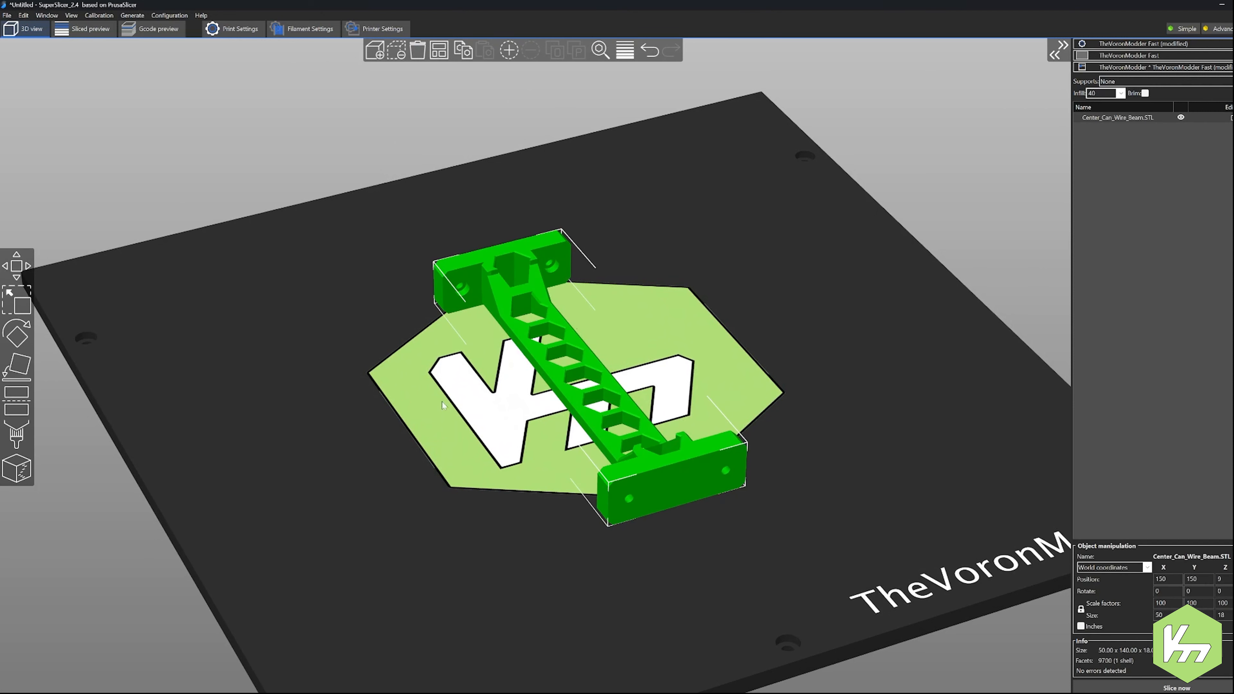
left_click(286, 455)
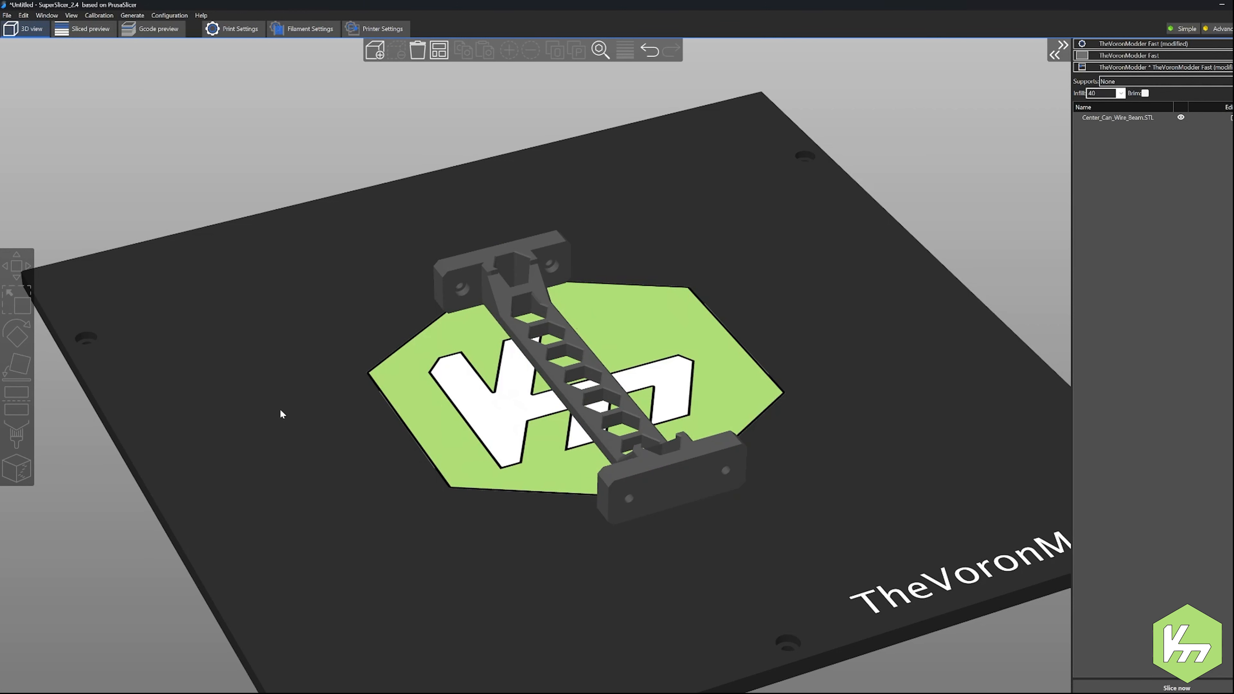
scroll(284, 404, "down", 2)
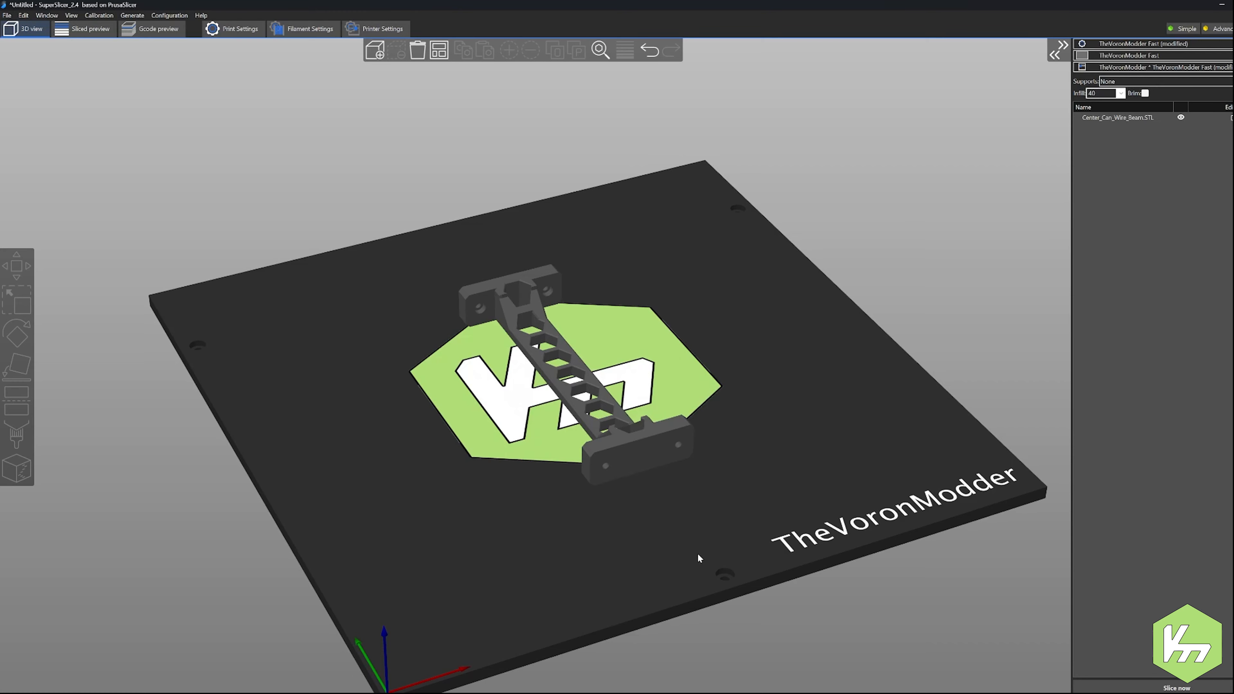
mouse_move(522, 577)
left_mouse_down()
mouse_move(549, 570)
mouse_move(525, 582)
left_mouse_up()
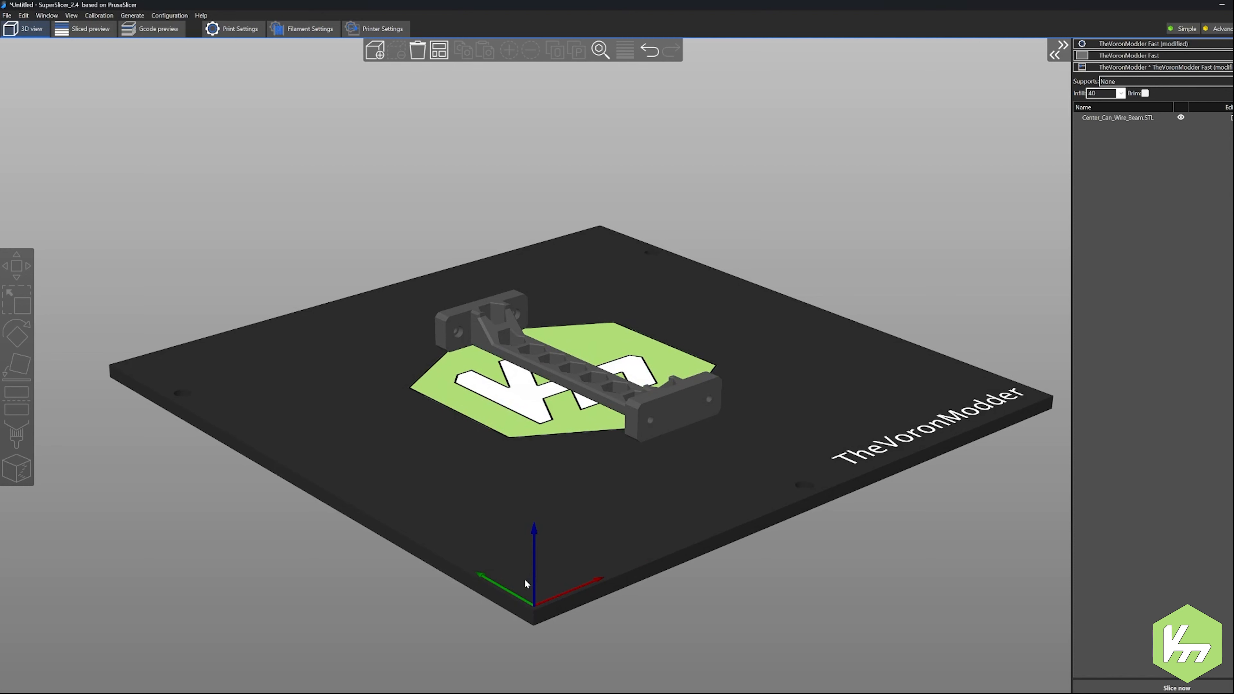